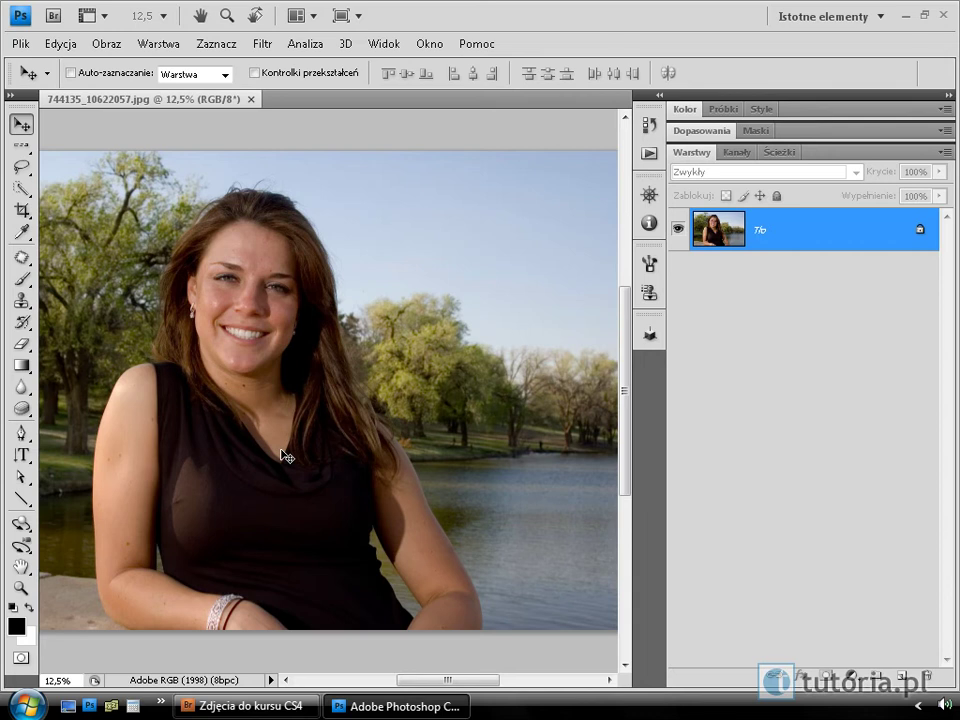
# Paint a Quick Selection at brush size 400 over the woman's face, arm, shoulder and hair.
pyautogui.click(27, 189)
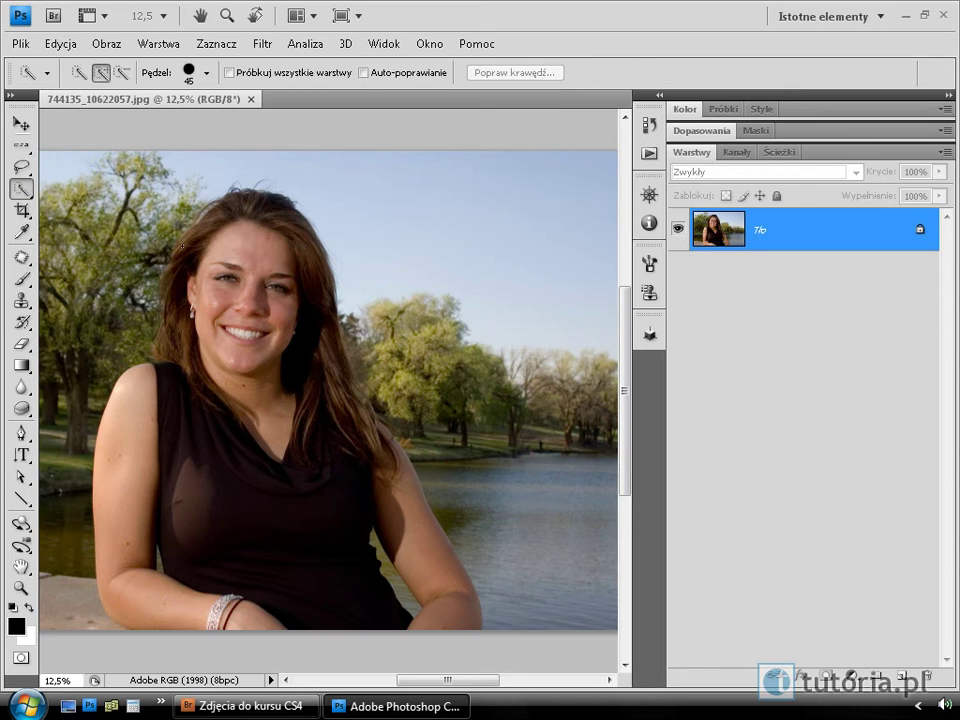
pyautogui.press(']')
pyautogui.press(']')
pyautogui.press(']')
pyautogui.press(']')
pyautogui.moveTo(240, 292)
pyautogui.mouseDown()
pyautogui.moveTo(240, 354)
pyautogui.moveTo(257, 396)
pyautogui.moveTo(196, 426)
pyautogui.moveTo(144, 431)
pyautogui.moveTo(214, 461)
pyautogui.moveTo(220, 505)
pyautogui.mouseUp()
pyautogui.moveTo(347, 467)
pyautogui.mouseDown()
pyautogui.moveTo(377, 489)
pyautogui.moveTo(291, 424)
pyautogui.moveTo(167, 589)
pyautogui.moveTo(211, 592)
pyautogui.moveTo(268, 504)
pyautogui.moveTo(190, 535)
pyautogui.mouseUp()
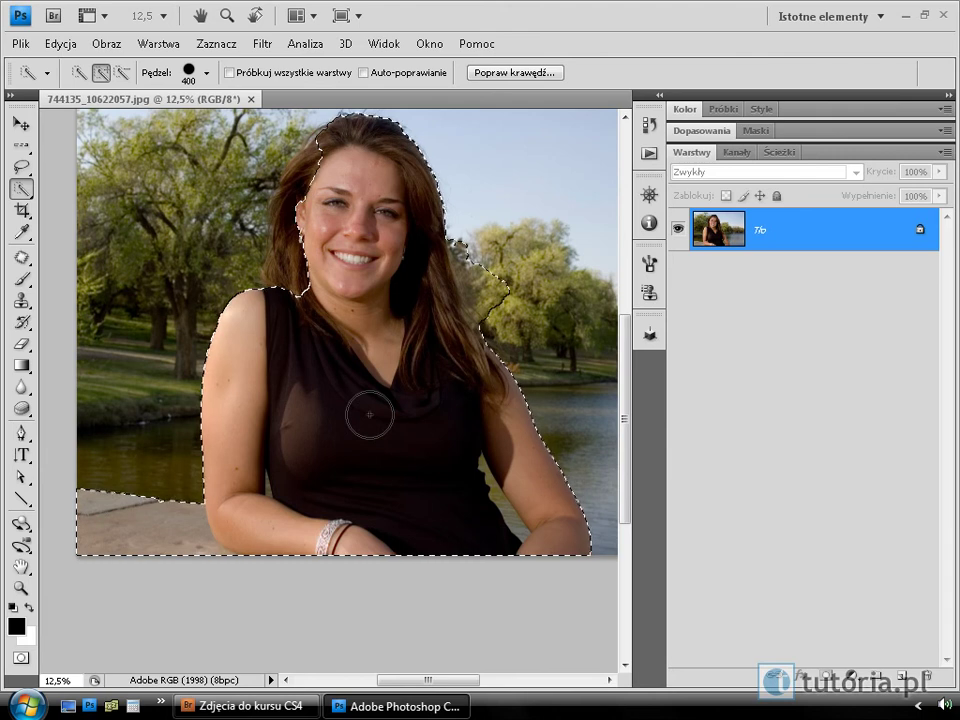
pyautogui.moveTo(336, 311); pyautogui.dragTo(329, 188)
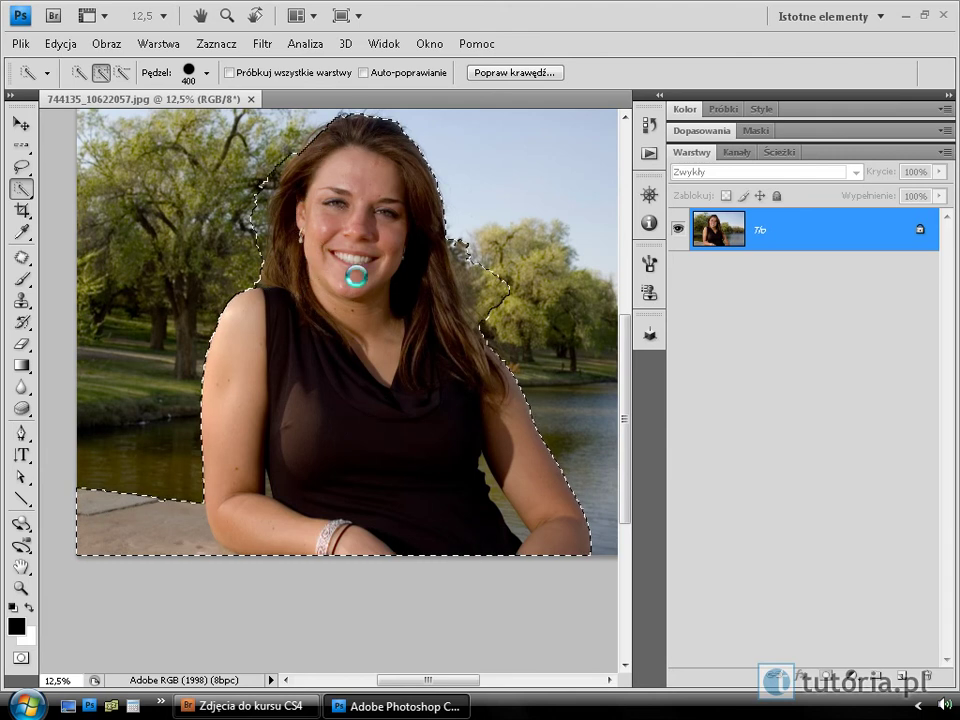
pyautogui.moveTo(329, 188); pyautogui.dragTo(356, 272)
# At brush size 200, trim sky and trees off the hair edges and add back hair beside the face.
pyautogui.press('[')
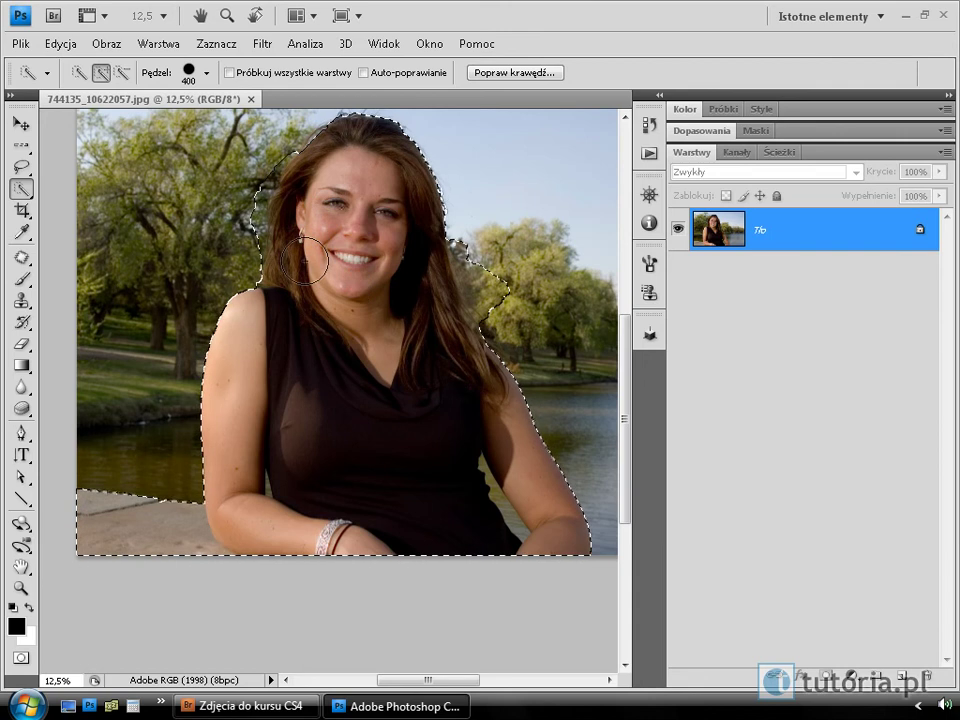
pyautogui.press('[')
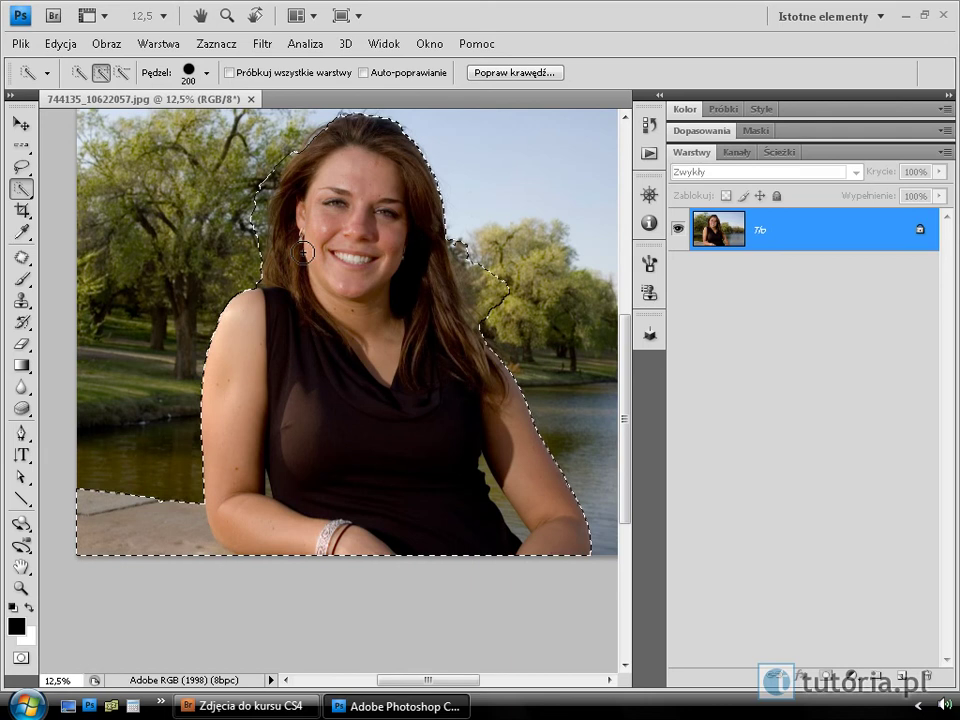
pyautogui.press('alt')
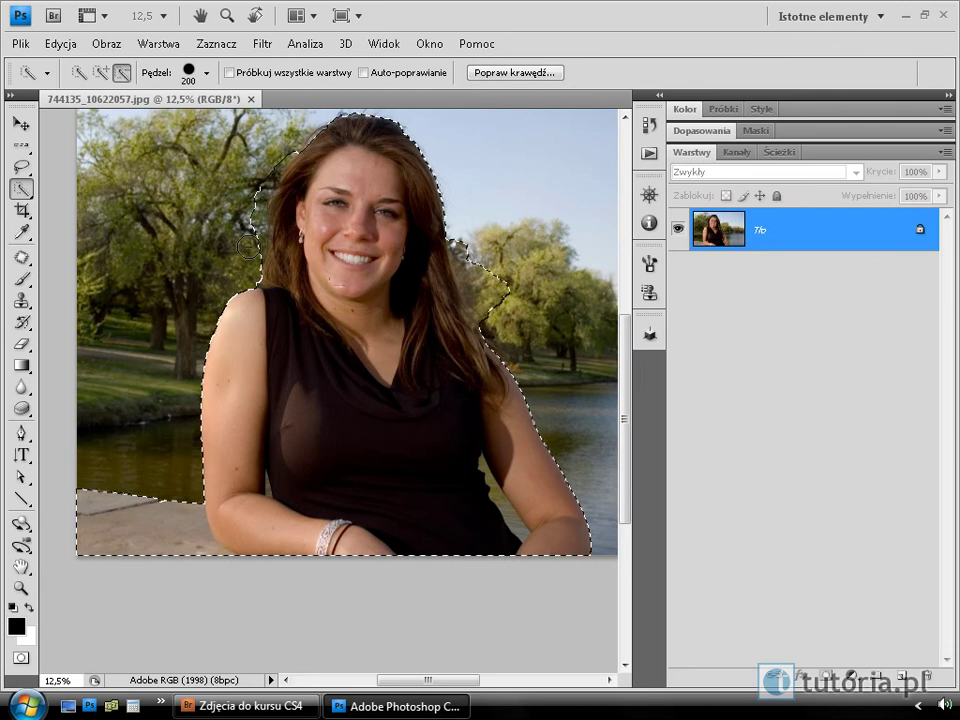
pyautogui.moveTo(249, 228)
pyautogui.mouseDown()
pyautogui.moveTo(281, 150)
pyautogui.moveTo(303, 146)
pyautogui.mouseUp()
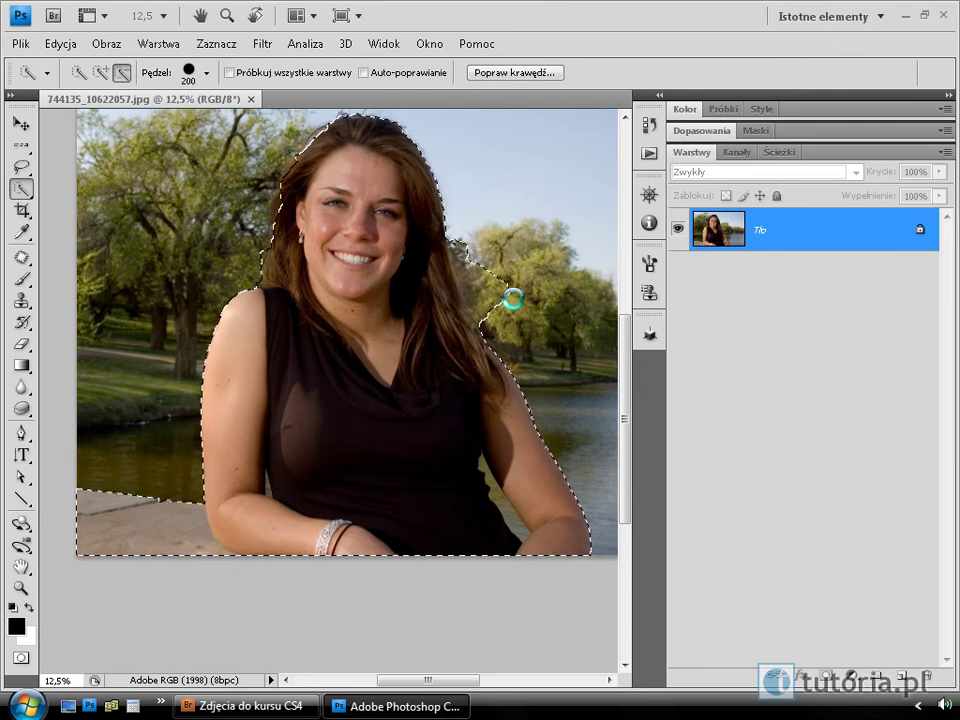
pyautogui.moveTo(512, 298); pyautogui.dragTo(465, 244)
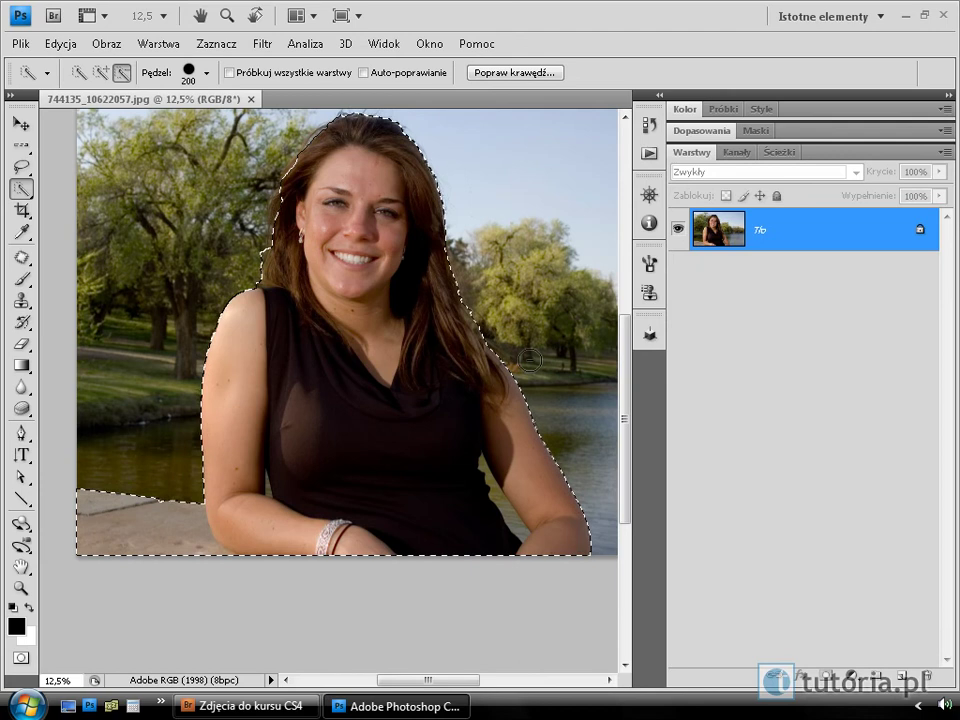
pyautogui.press('alt')
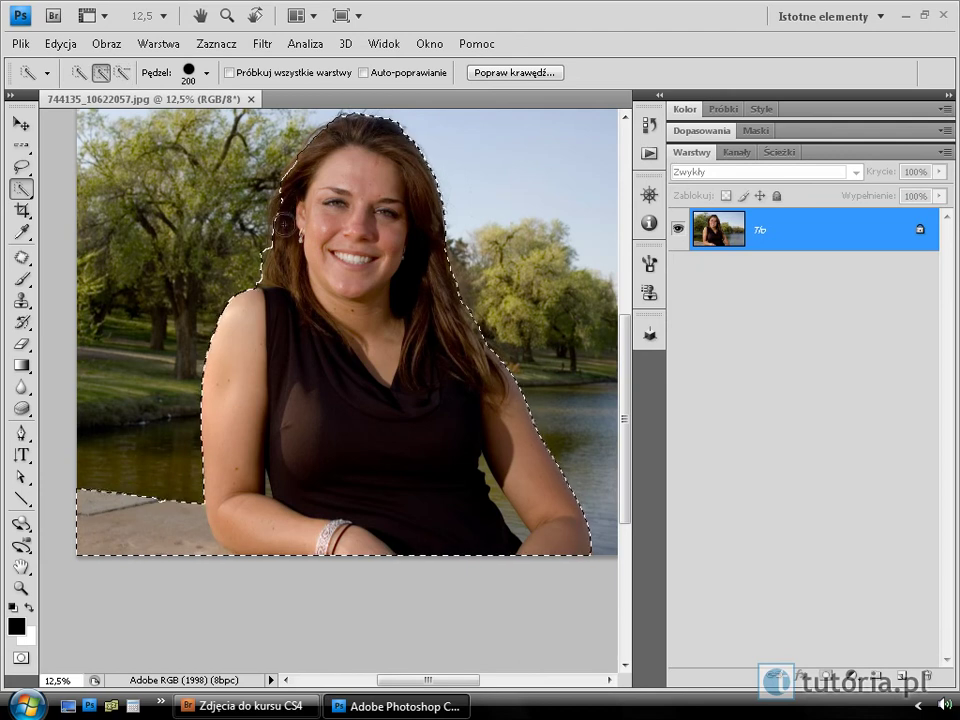
pyautogui.click(302, 228)
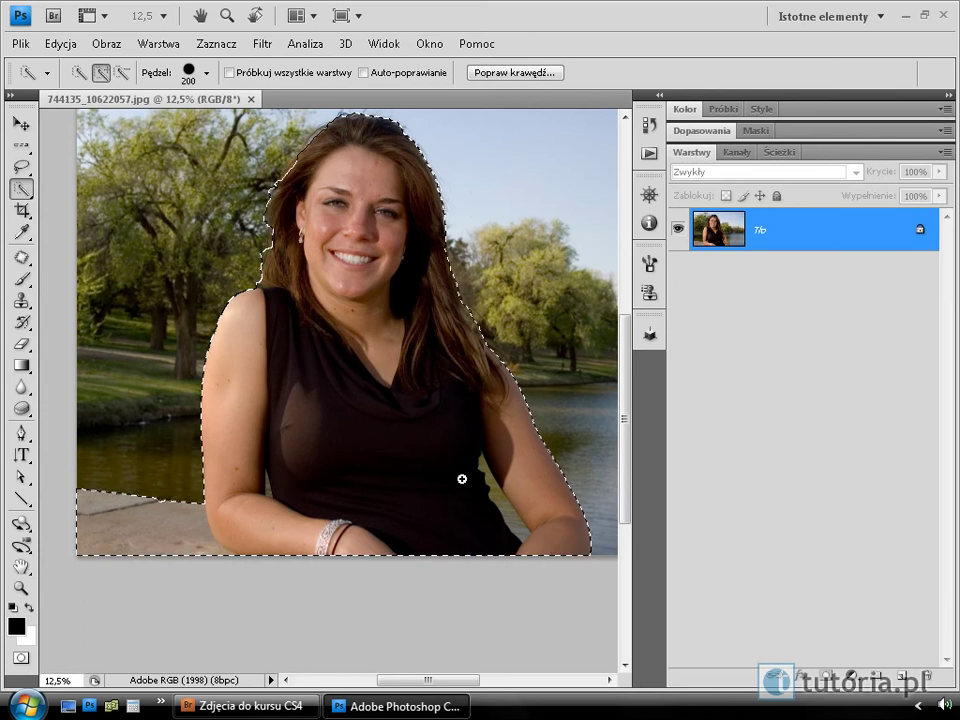
# Zoom in on the lower right arm and remove the water patch between arm and dress.
pyautogui.moveTo(444, 444); pyautogui.dragTo(533, 551)
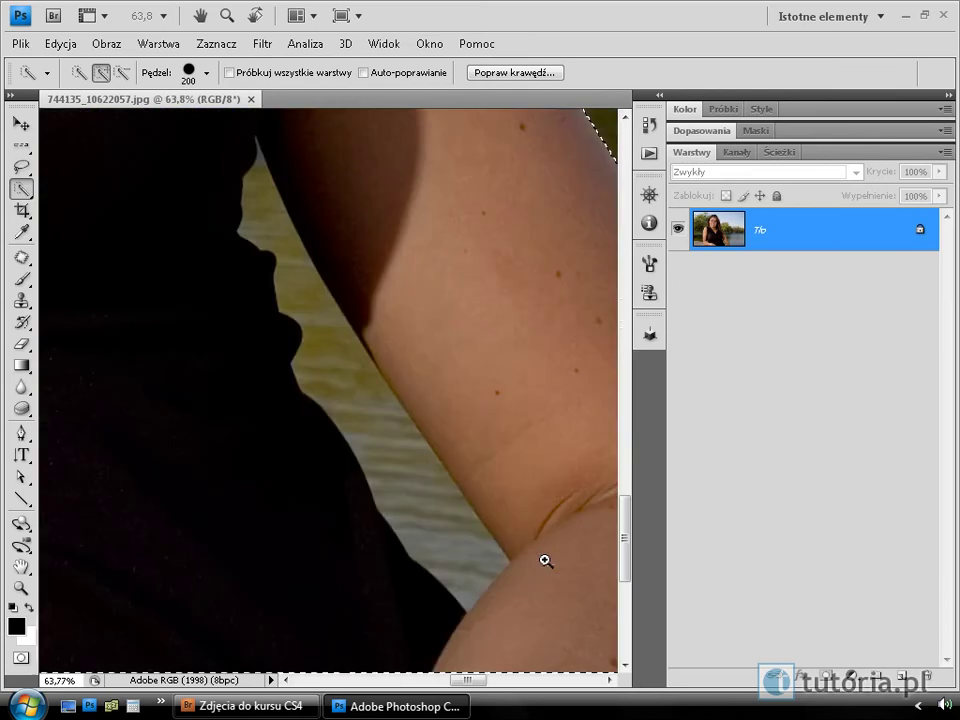
pyautogui.press('[')
pyautogui.press('[')
pyautogui.press('[')
pyautogui.press('[')
pyautogui.press('[')
pyautogui.press('[')
pyautogui.press('[')
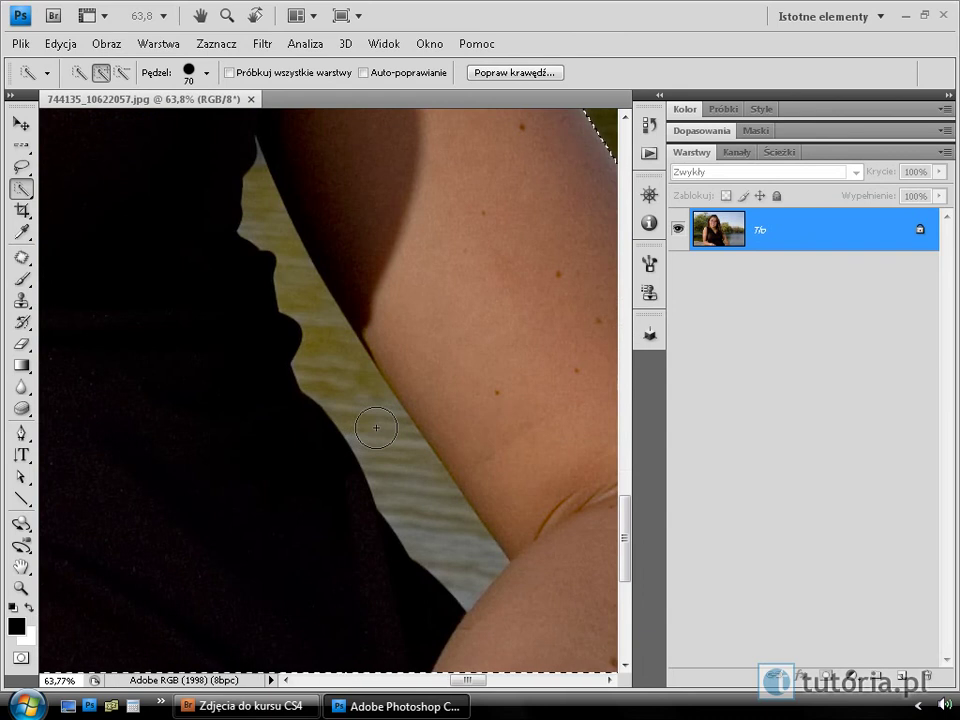
pyautogui.moveTo(376, 428)
pyautogui.keyDown('alt'); pyautogui.mouseDown()
pyautogui.moveTo(437, 524)
pyautogui.moveTo(250, 277)
pyautogui.mouseUp(); pyautogui.keyUp('alt')
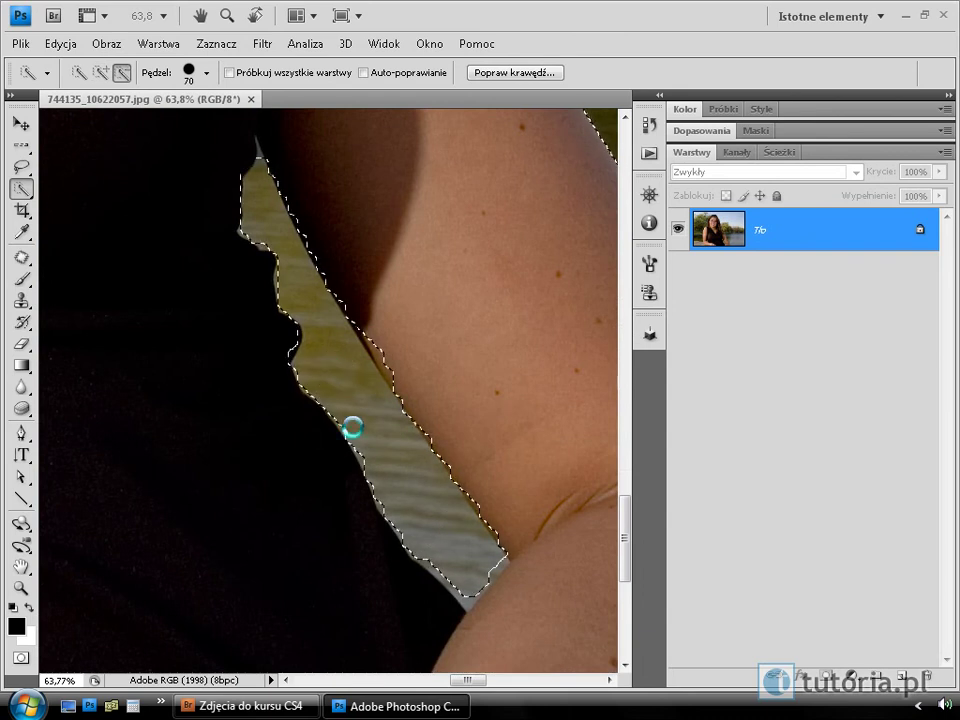
pyautogui.keyDown('alt'); pyautogui.moveTo(352, 428); pyautogui.dragTo(388, 439); pyautogui.keyUp('alt')
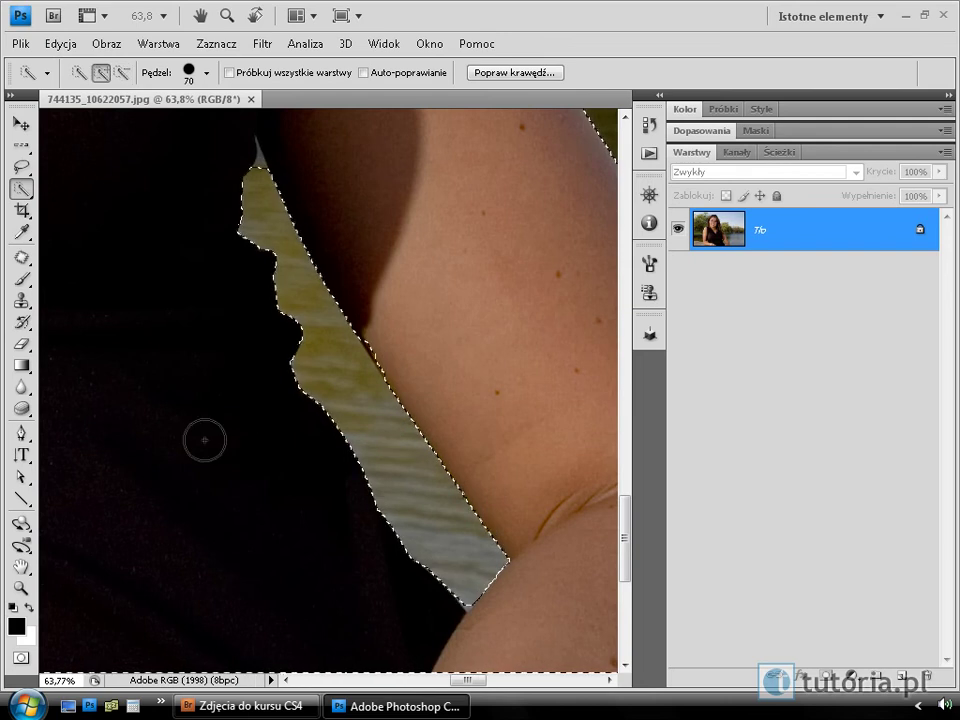
# Carve the gap near the inner elbow out with a smaller brush, then fit the photo on screen.
pyautogui.moveTo(156, 469)
pyautogui.mouseDown()
pyautogui.moveTo(392, 549)
pyautogui.moveTo(403, 345)
pyautogui.mouseUp()
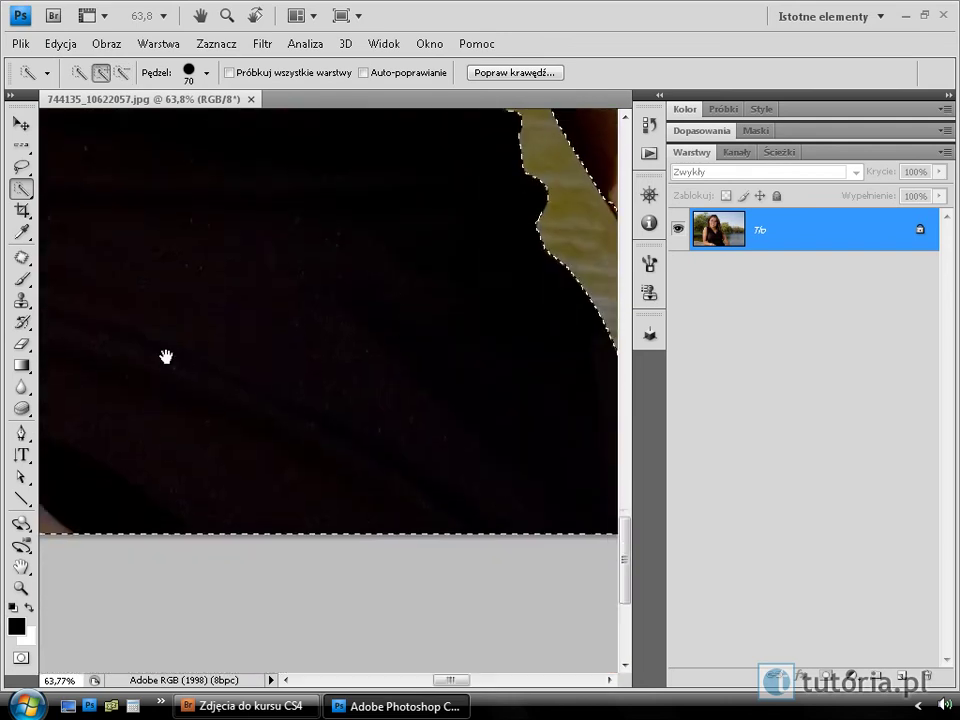
pyautogui.moveTo(166, 356)
pyautogui.mouseDown()
pyautogui.moveTo(328, 435)
pyautogui.moveTo(204, 332)
pyautogui.moveTo(315, 411)
pyautogui.moveTo(366, 416)
pyautogui.moveTo(330, 417)
pyautogui.mouseUp()
pyautogui.press('[')
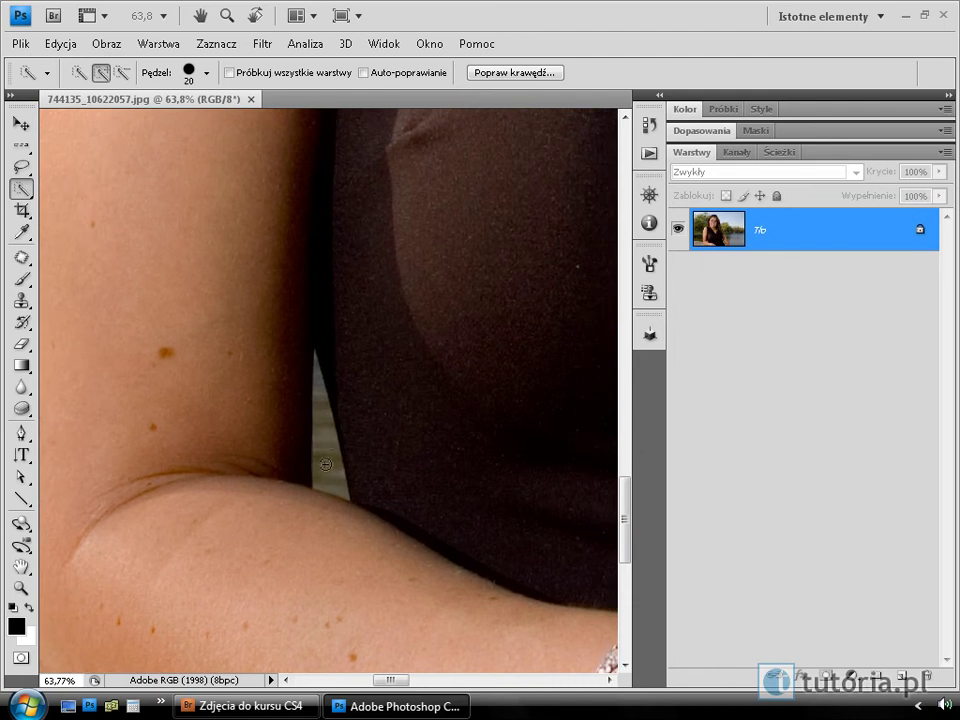
pyautogui.press('alt')
pyautogui.moveTo(331, 480)
pyautogui.mouseDown()
pyautogui.moveTo(320, 390)
pyautogui.moveTo(331, 482)
pyautogui.moveTo(314, 476)
pyautogui.moveTo(332, 450)
pyautogui.moveTo(336, 469)
pyautogui.mouseUp()
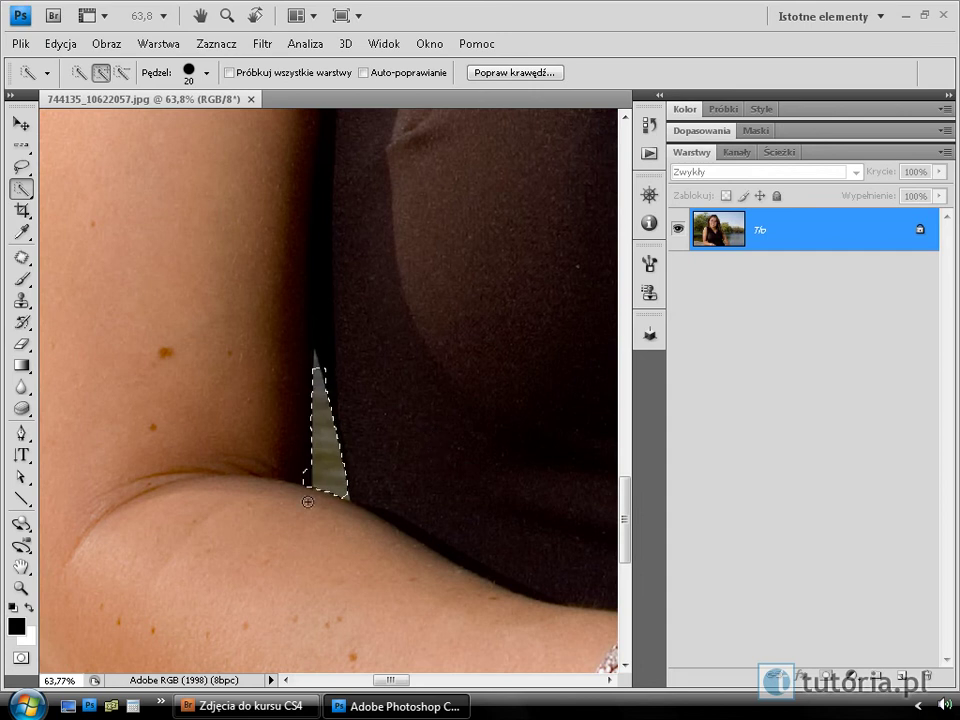
pyautogui.moveTo(300, 489); pyautogui.dragTo(300, 464)
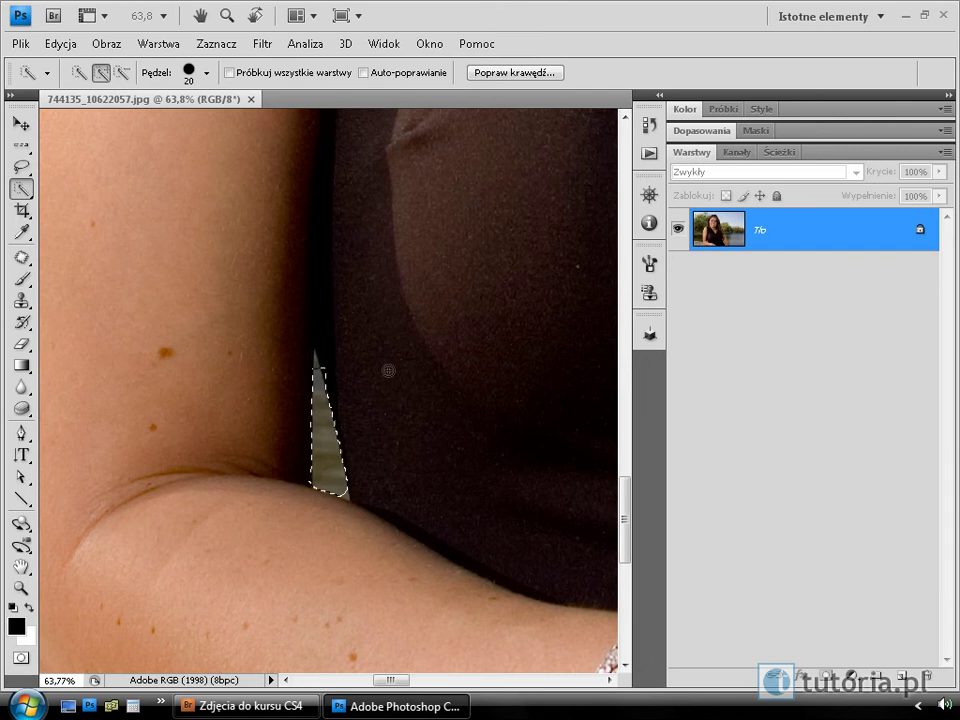
pyautogui.hotkey('ctrl', '0')
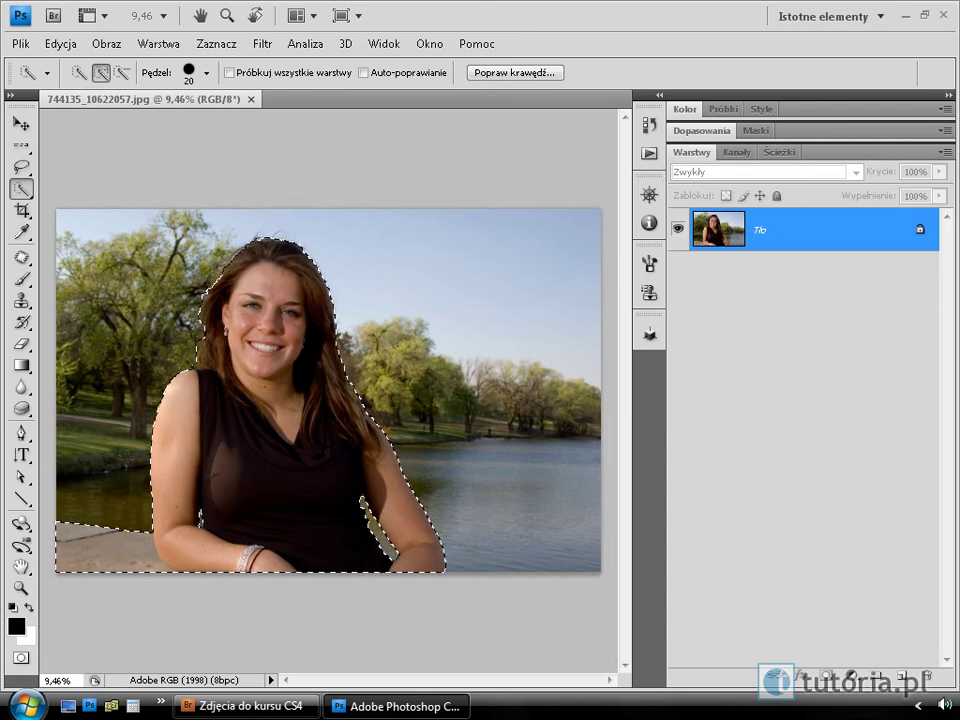
# Save the figure selection as channel Alfa 1, deselect, and view the Alfa 1 mask alone.
pyautogui.click(741, 154)
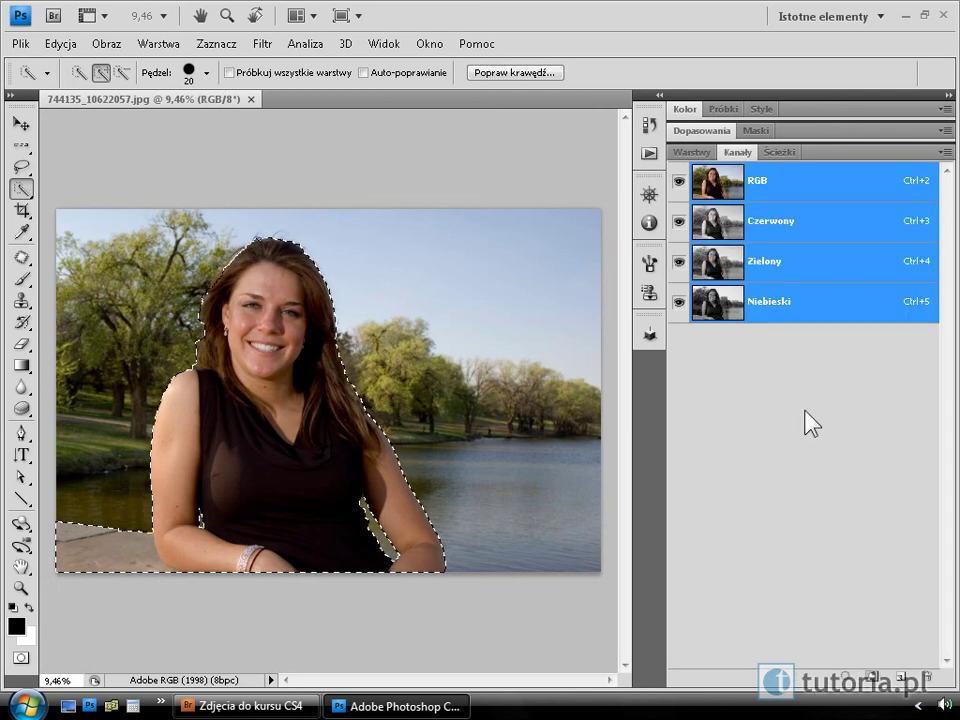
pyautogui.click(872, 680)
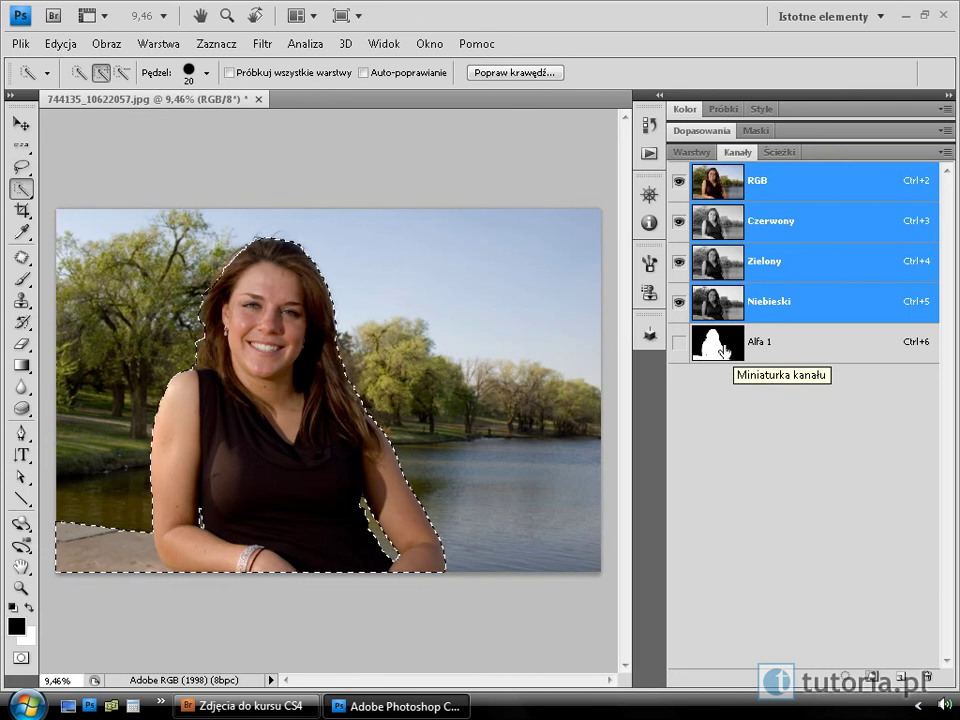
pyautogui.hotkey('ctrl', 'd')
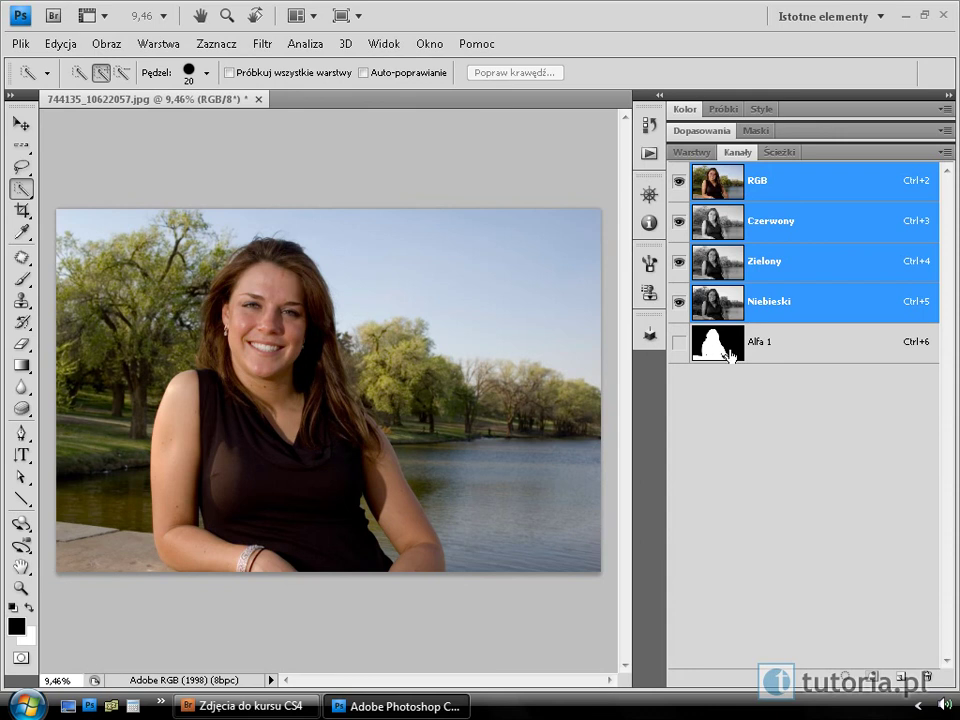
pyautogui.click(727, 351)
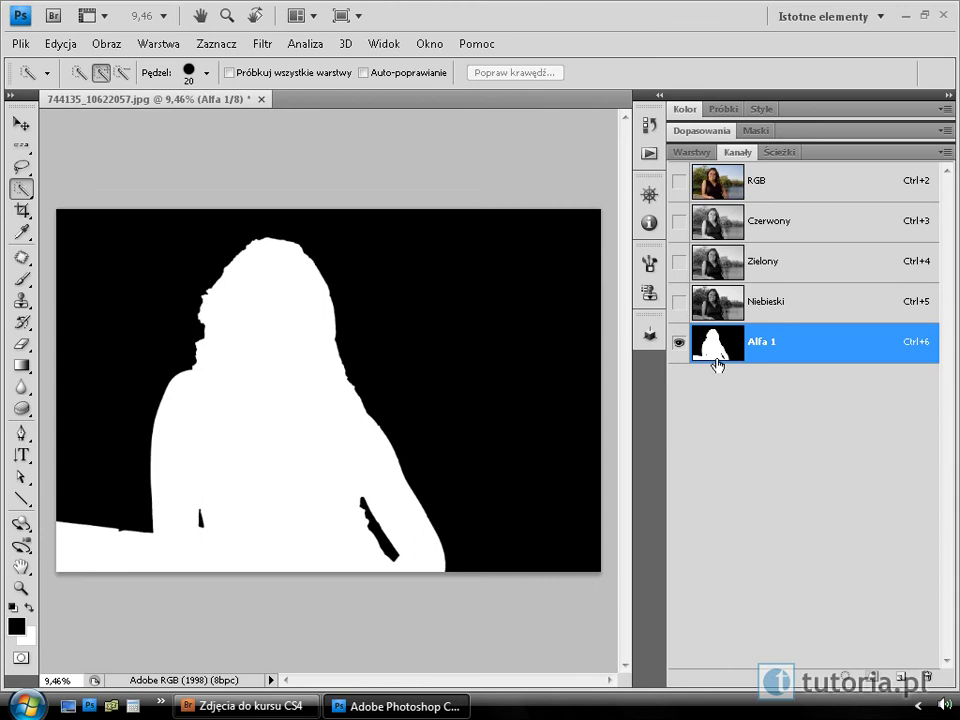
# Apply Levels to Alfa 1 with output black raised to 98.
pyautogui.hotkey('ctrl', 'l')
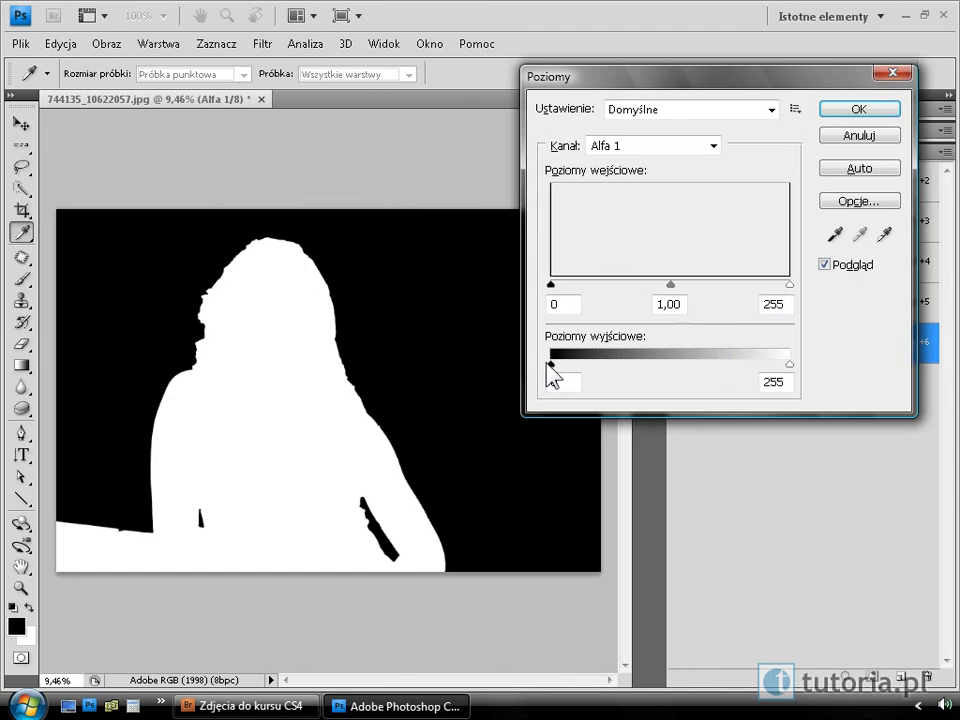
pyautogui.moveTo(551, 366)
pyautogui.mouseDown()
pyautogui.moveTo(677, 366)
pyautogui.moveTo(643, 366)
pyautogui.mouseUp()
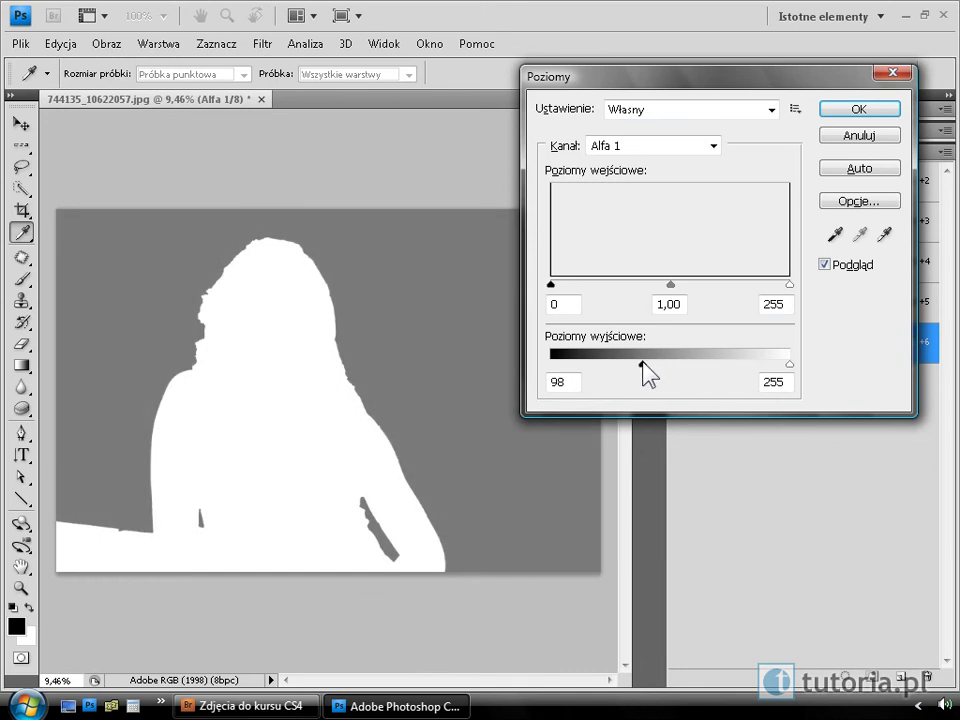
pyautogui.click(857, 112)
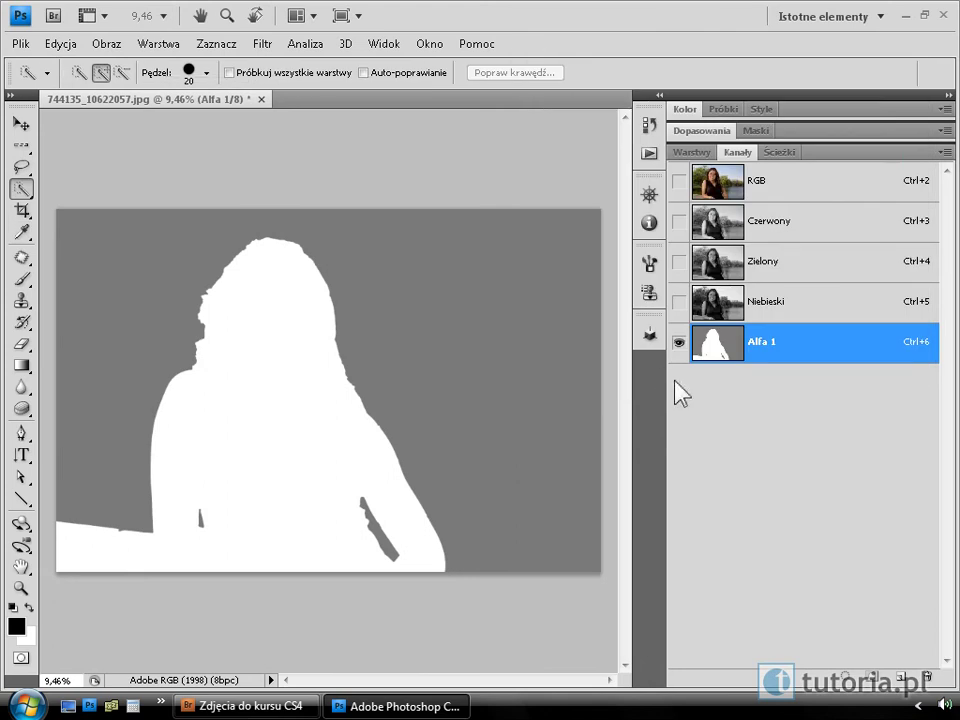
# Reload the figure selection and choose the Black, White gradient preset with black over white colours.
pyautogui.click(230, 45)
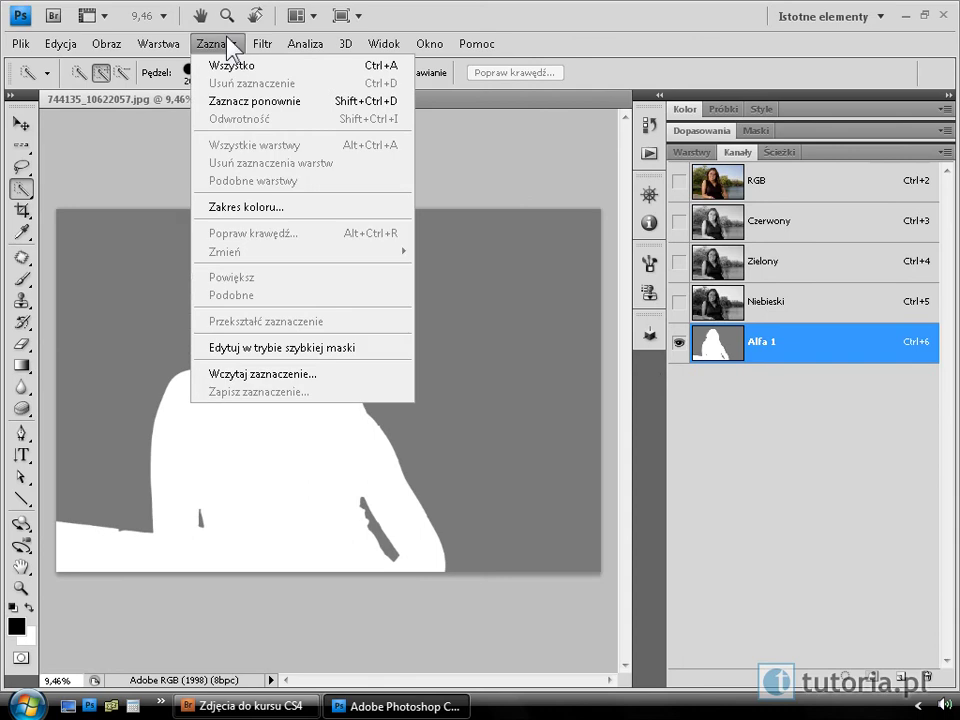
pyautogui.click(249, 101)
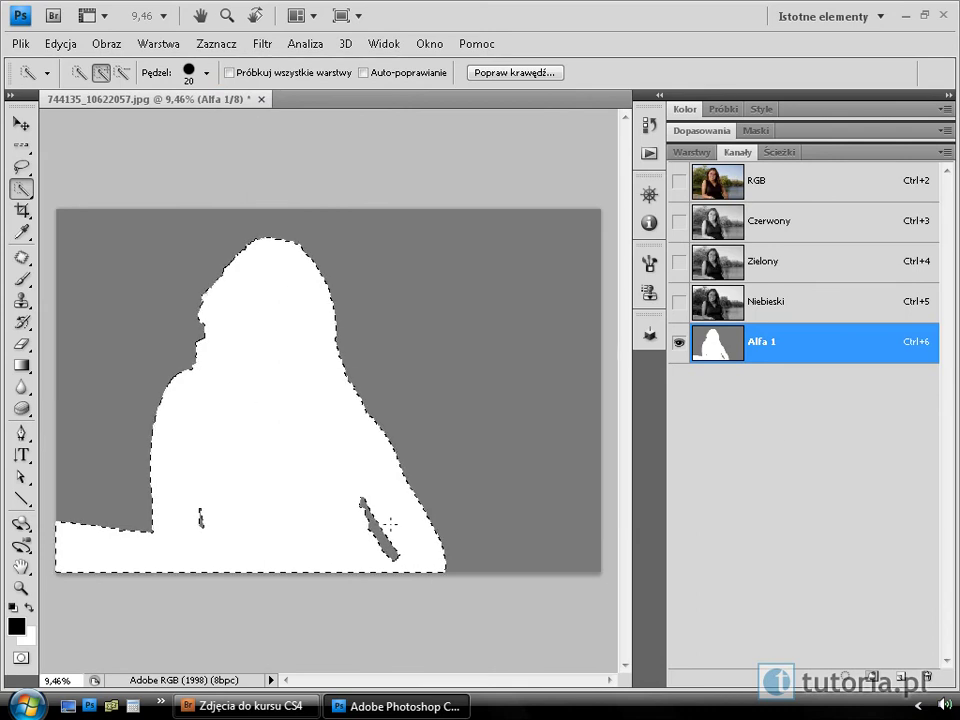
pyautogui.click(21, 367)
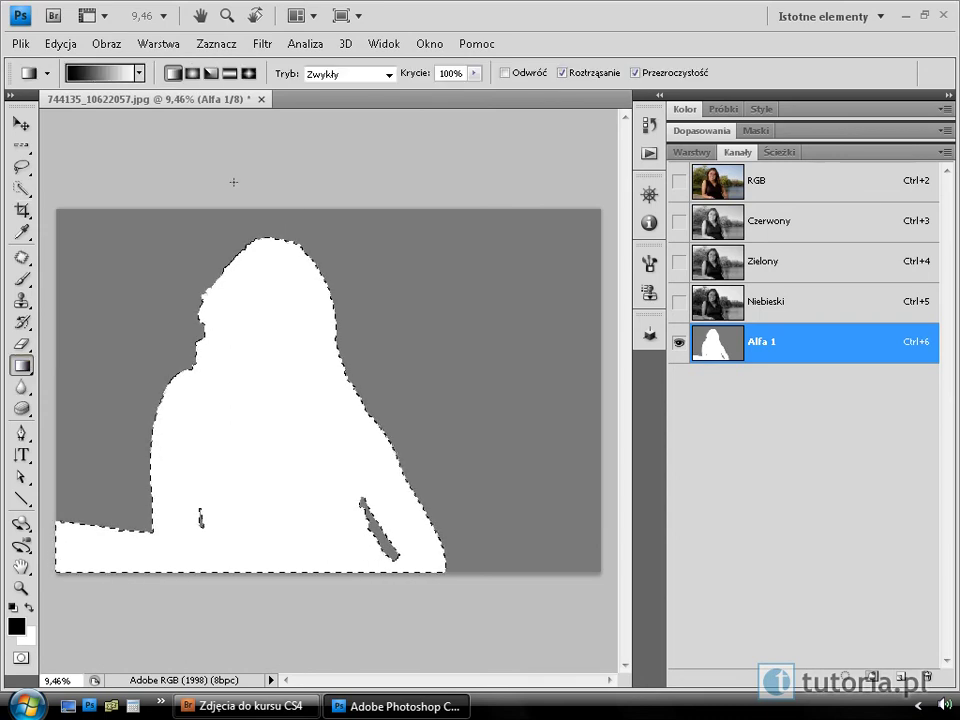
pyautogui.click(139, 73)
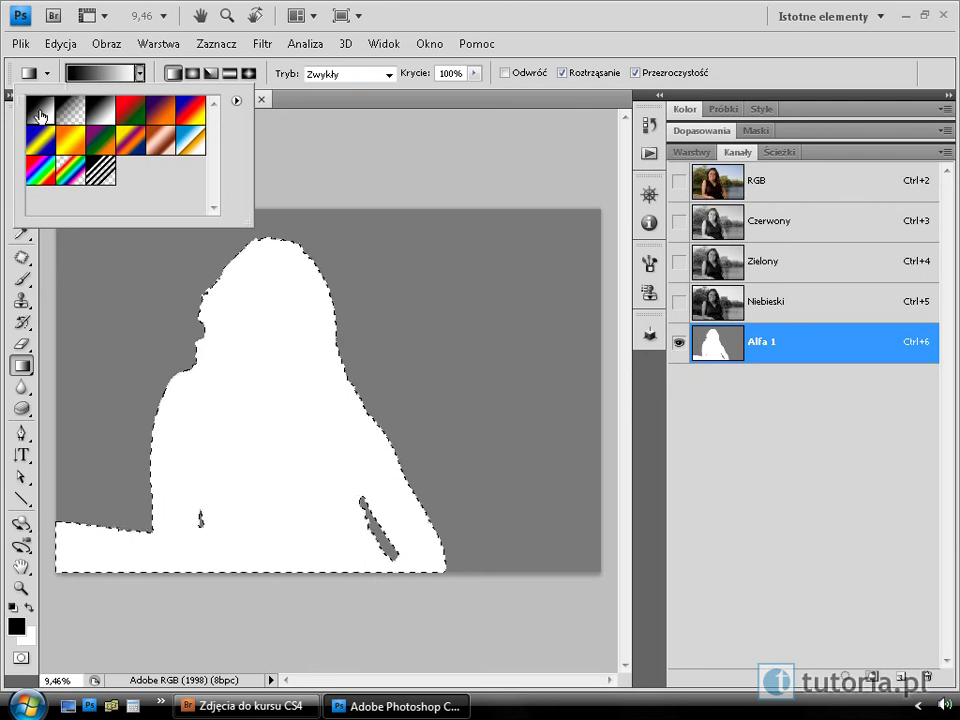
pyautogui.click(147, 74)
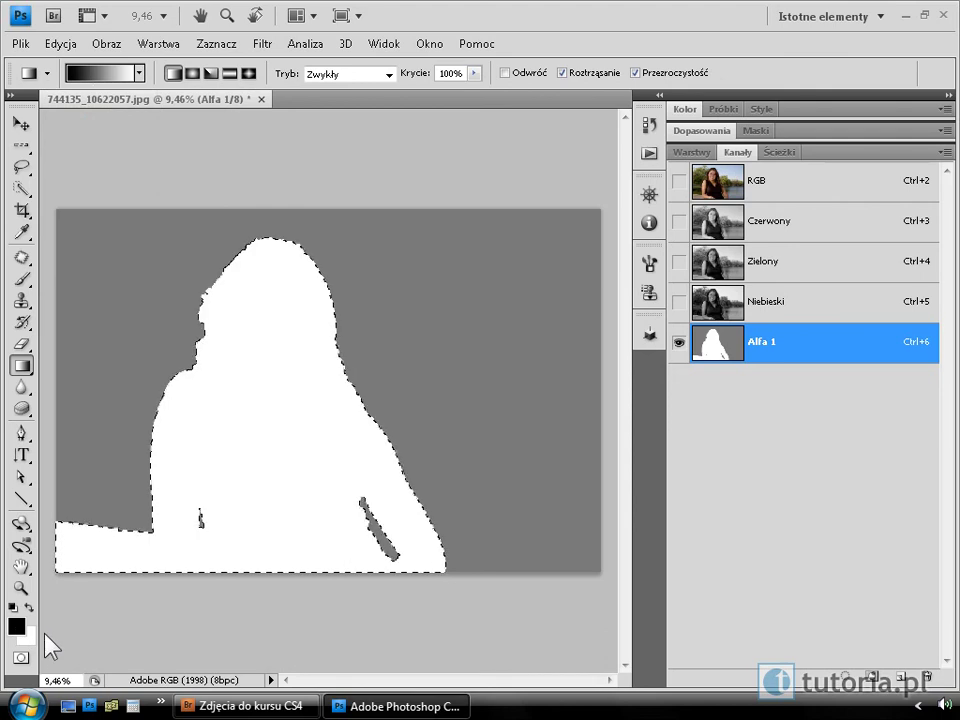
pyautogui.press('x')
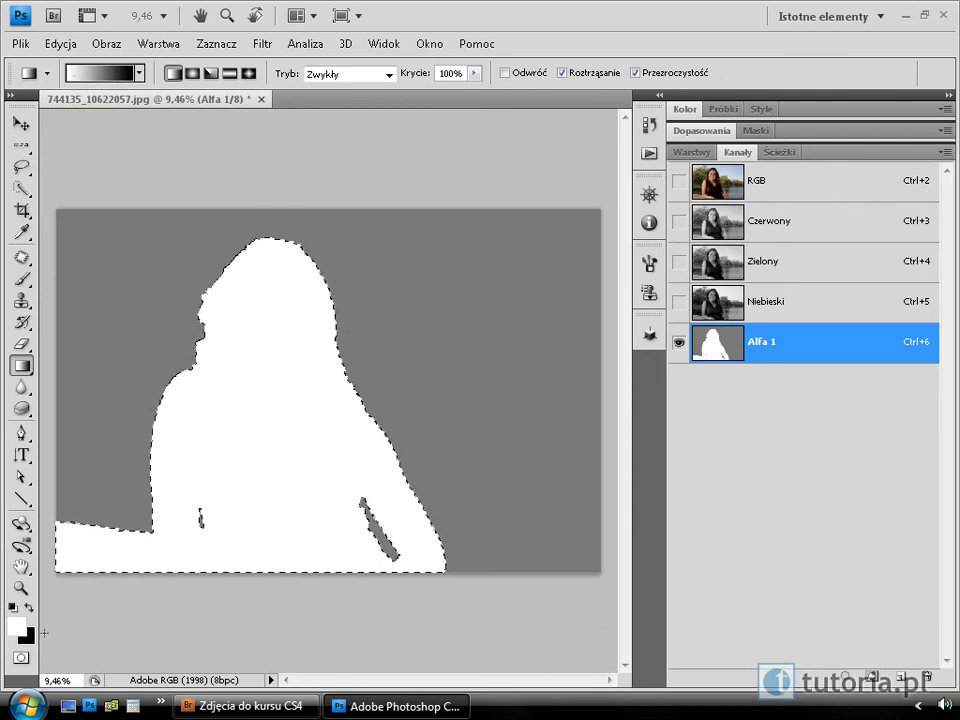
pyautogui.press('x')
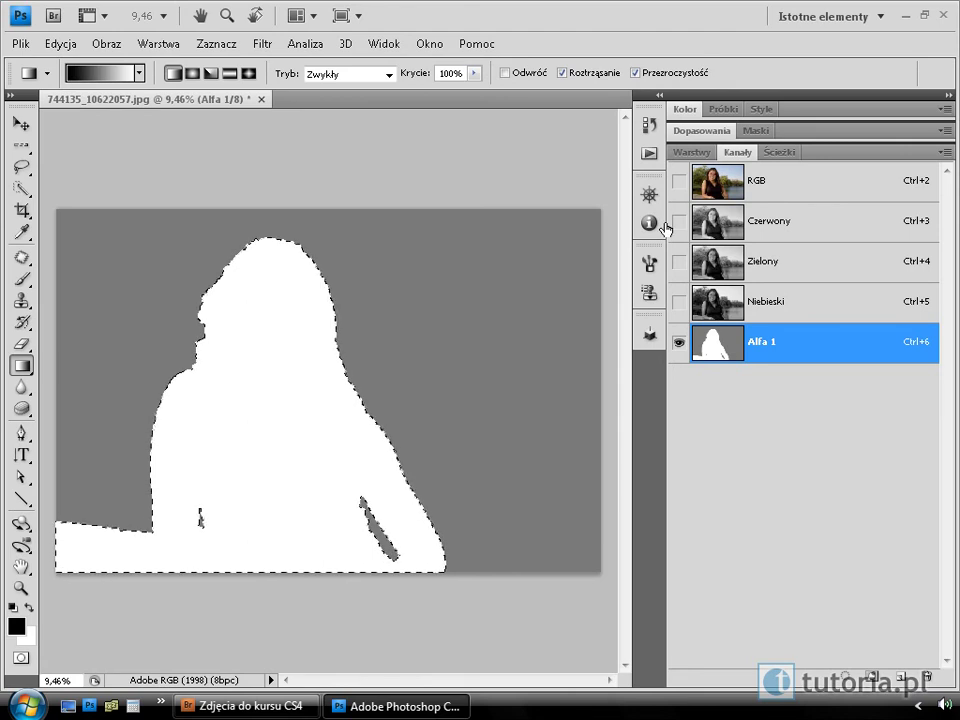
# Show the RGB photo under the Alfa 1 mask, test a gradient inside the figure, then undo it.
pyautogui.click(680, 182)
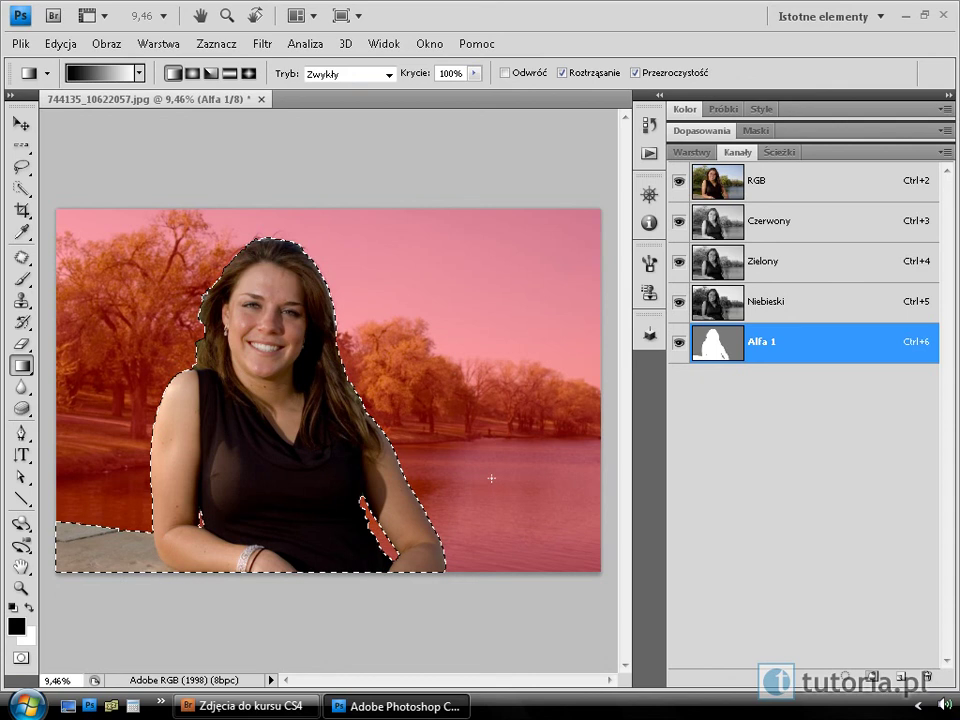
pyautogui.moveTo(491, 470); pyautogui.dragTo(496, 548)
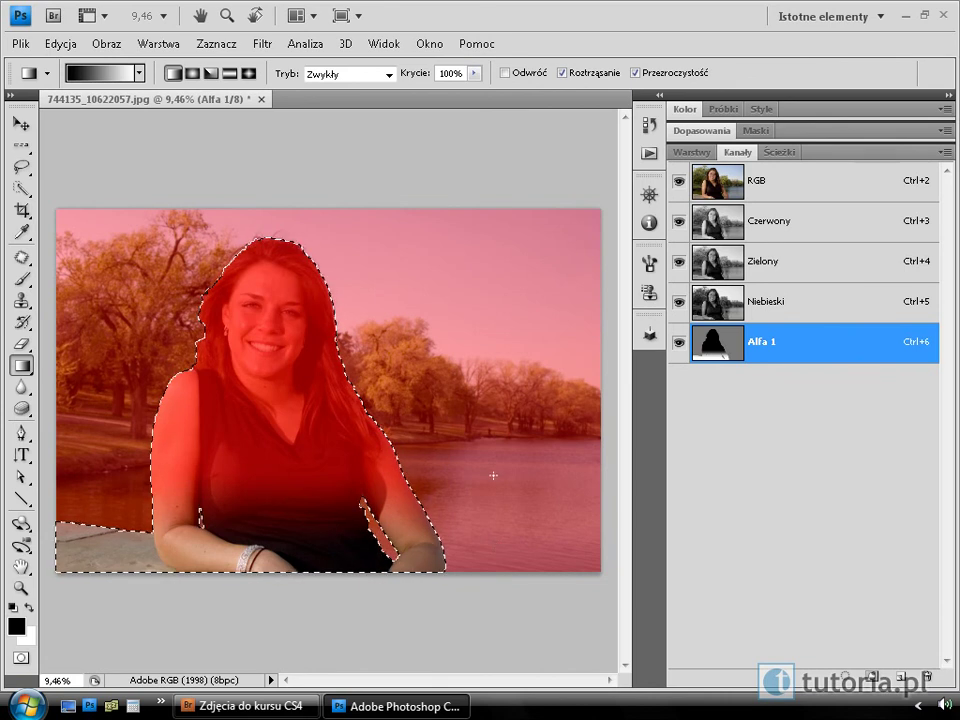
pyautogui.hotkey('ctrl', 'i')
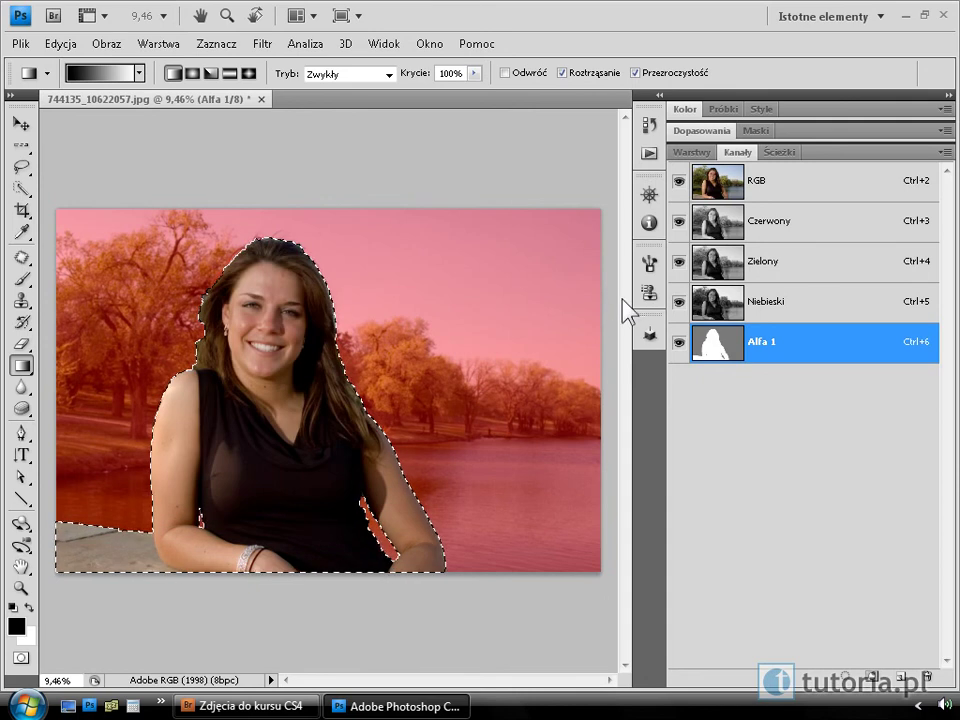
# Invert the selection and fill Alfa 1's background with a black-to-white gradient downward, viewing the mask alone.
pyautogui.click(224, 43)
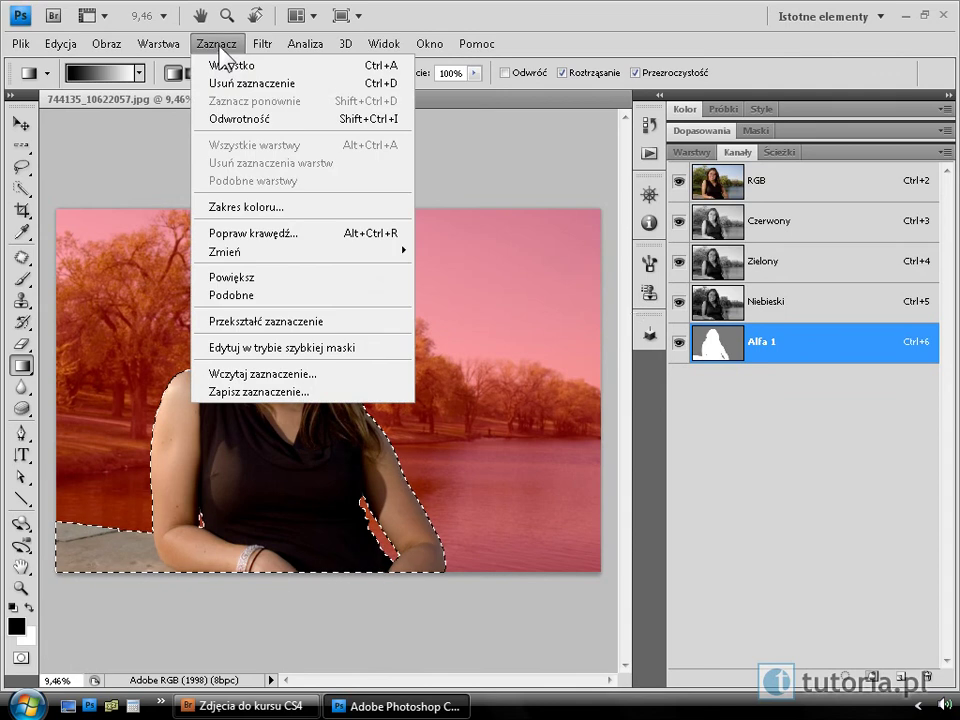
pyautogui.click(257, 119)
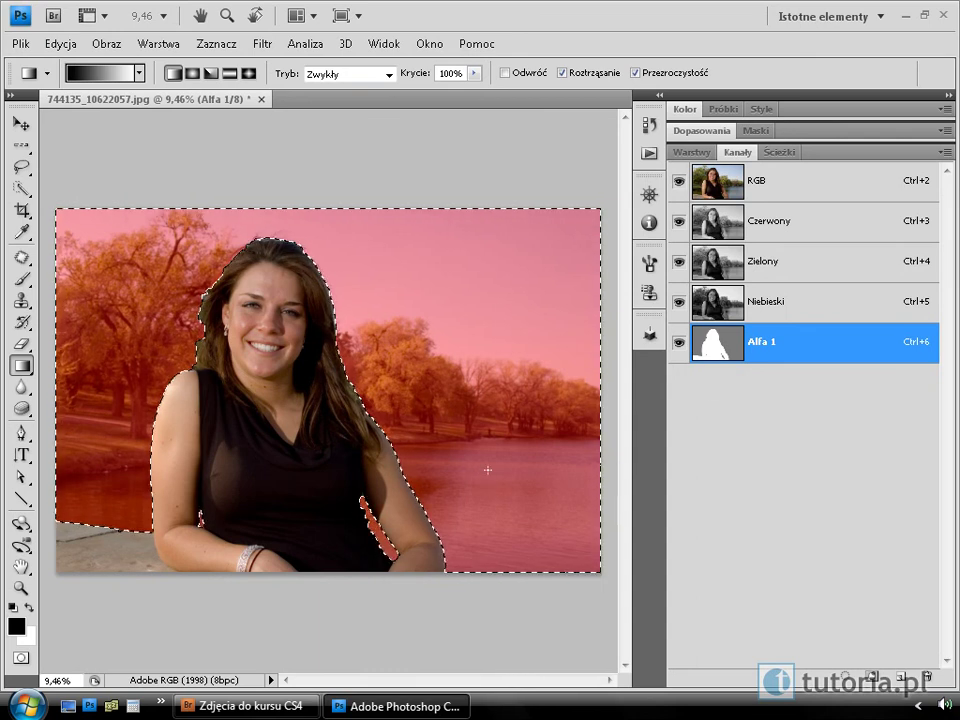
pyautogui.moveTo(487, 469)
pyautogui.mouseDown()
pyautogui.moveTo(487, 528)
pyautogui.moveTo(499, 527)
pyautogui.moveTo(500, 548)
pyautogui.mouseUp()
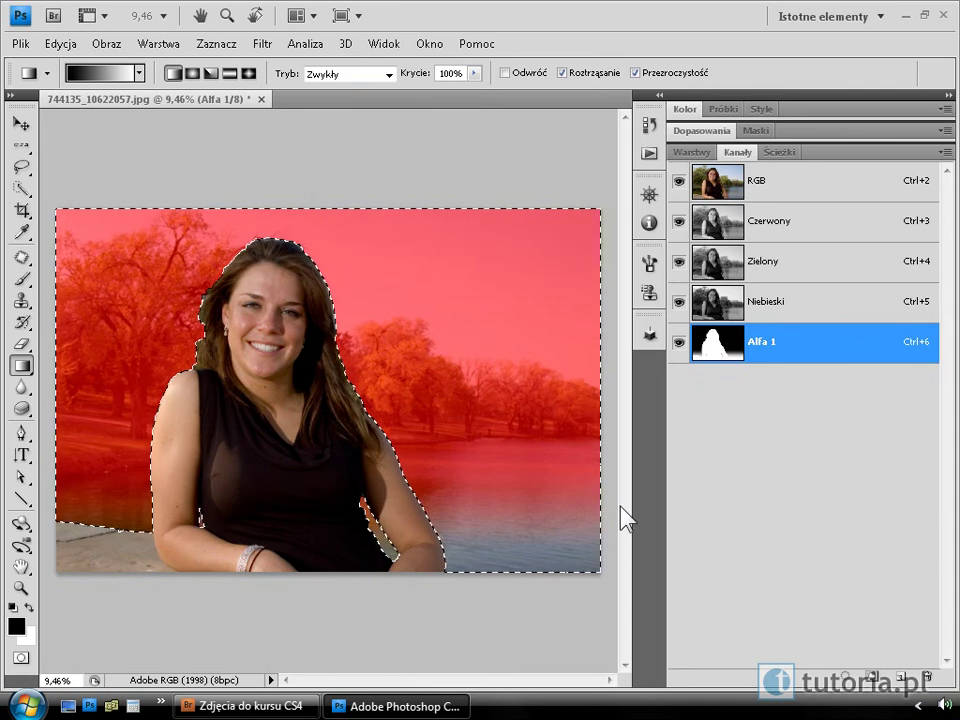
pyautogui.click(679, 181)
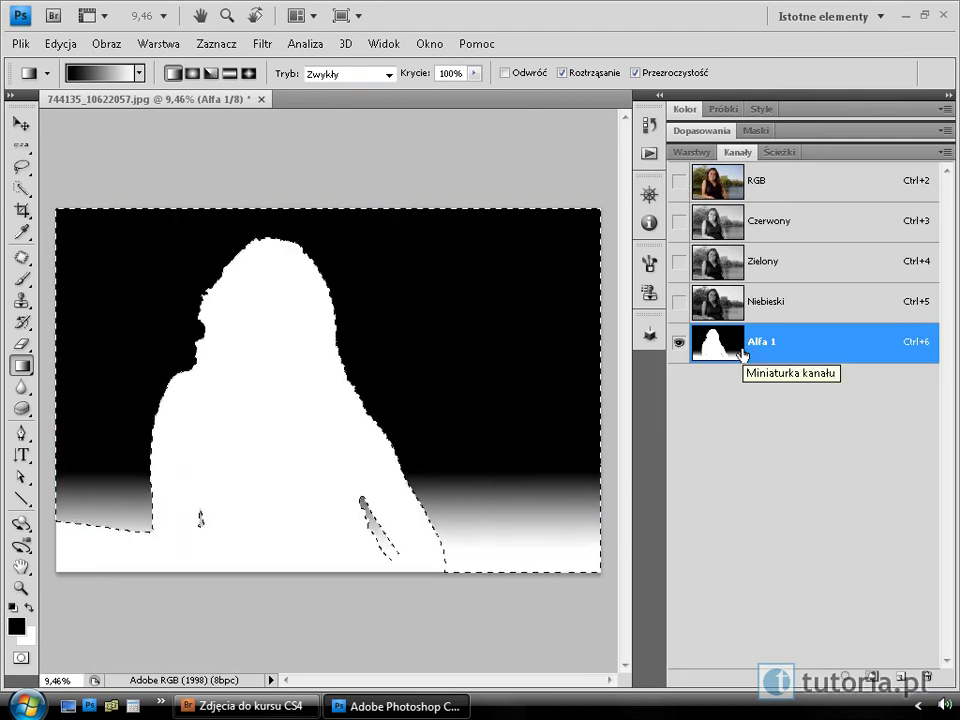
# Deselect and apply a Gaussian blur of radius 2.8 pixels to the Alfa 1 mask.
pyautogui.hotkey('ctrl', 'd')
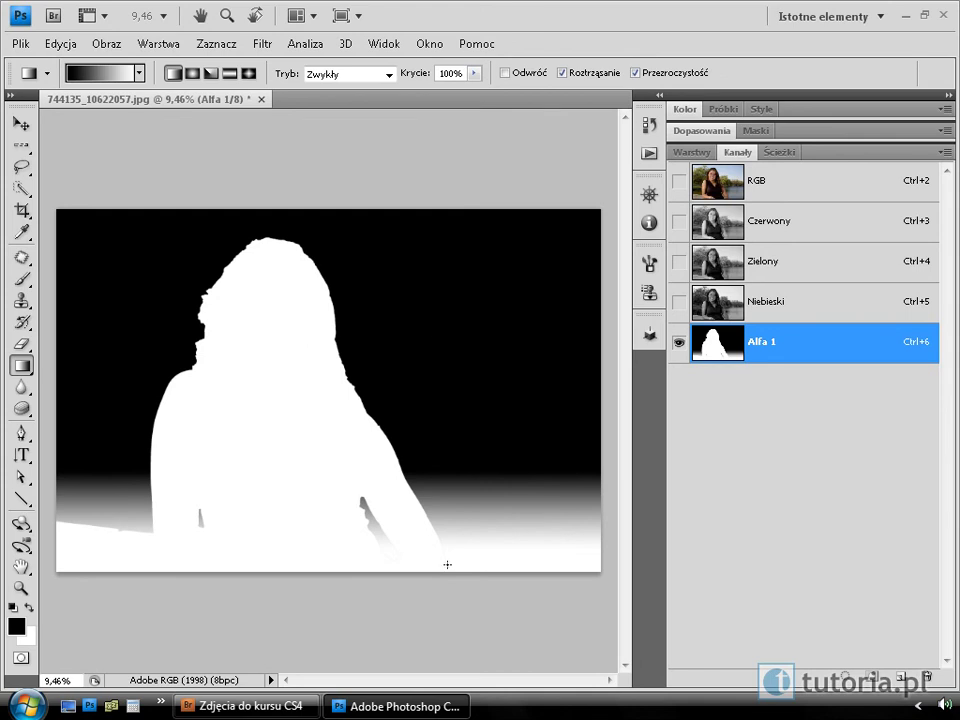
pyautogui.click(271, 41)
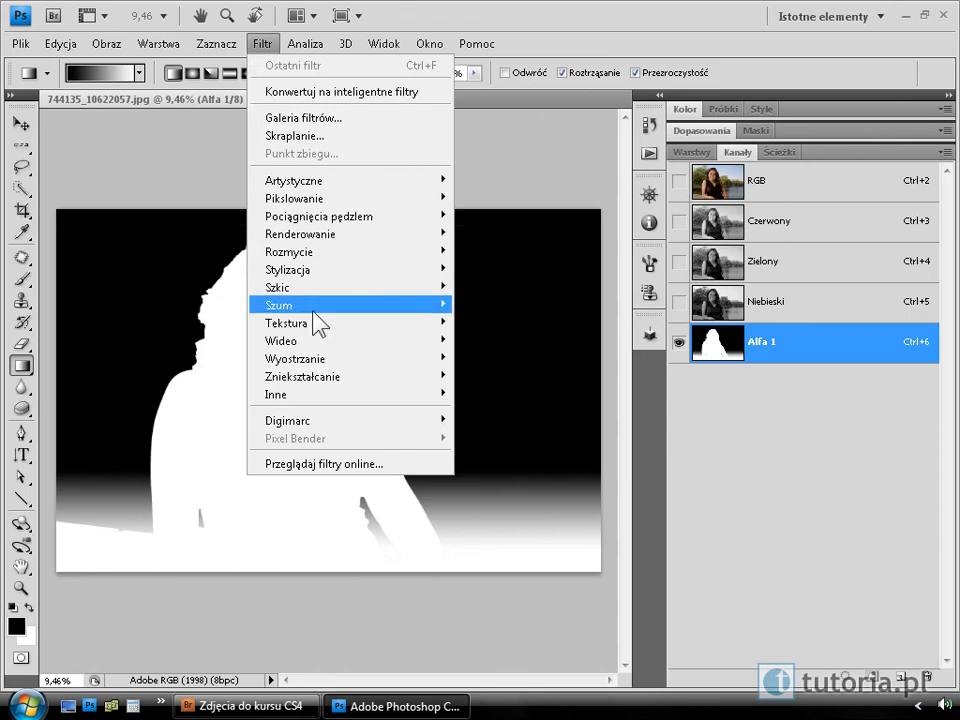
pyautogui.moveTo(289, 252)
pyautogui.click(546, 305)
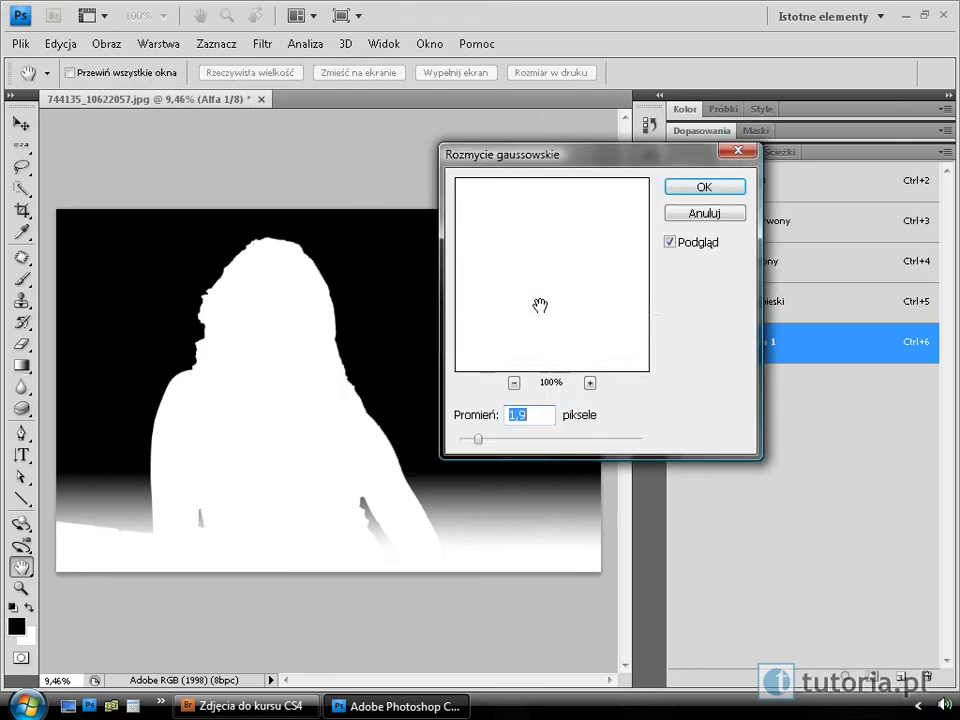
pyautogui.moveTo(478, 438); pyautogui.dragTo(488, 440)
pyautogui.click(704, 187)
pyautogui.press('g')
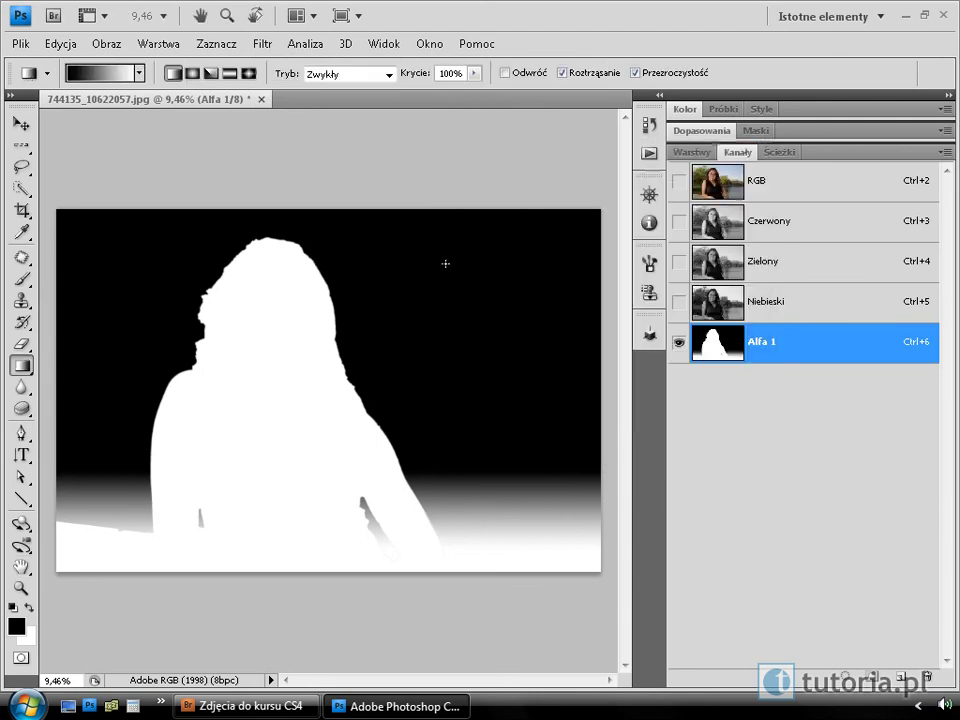
# Return to the RGB composite and open Lens Blur using Alfa 1 as depth map, radius 48, focal distance 0.
pyautogui.click(808, 191)
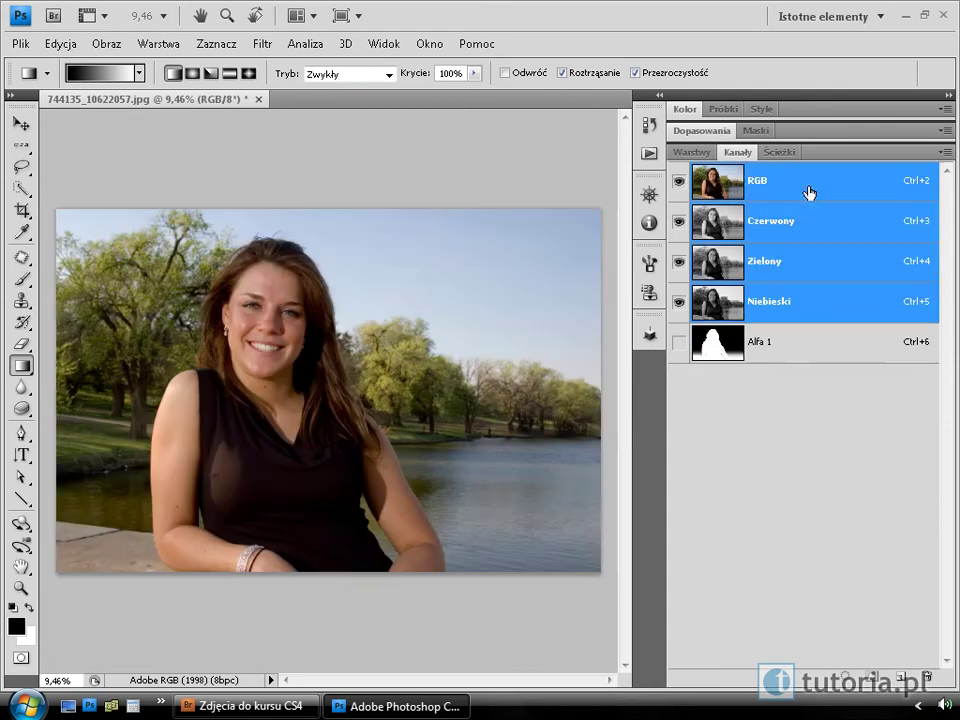
pyautogui.click(692, 152)
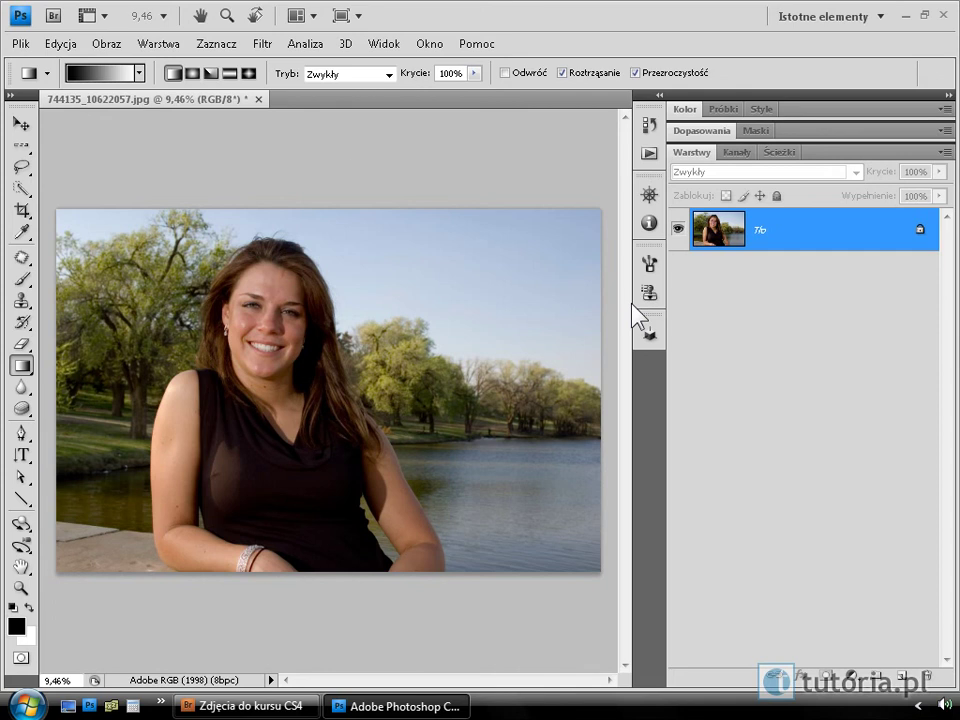
pyautogui.click(265, 45)
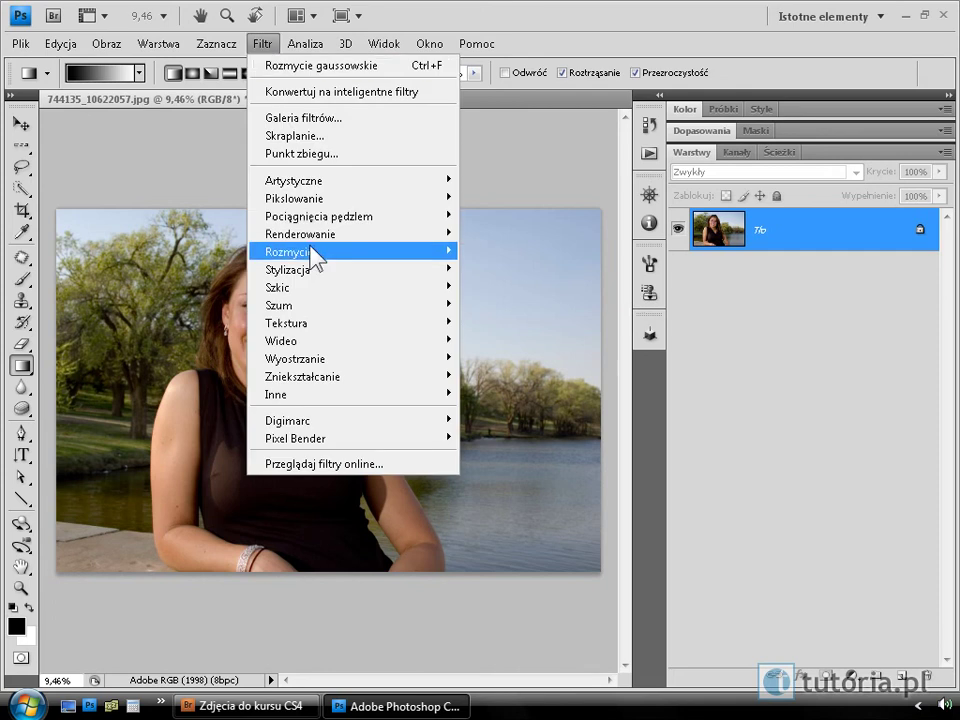
pyautogui.moveTo(300, 251)
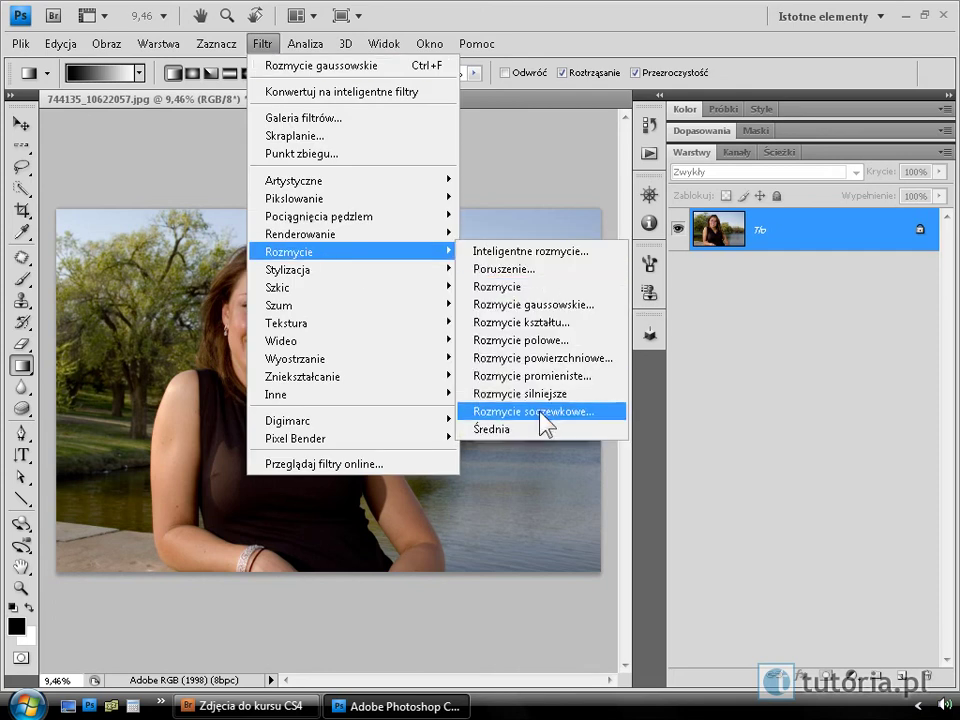
pyautogui.click(541, 411)
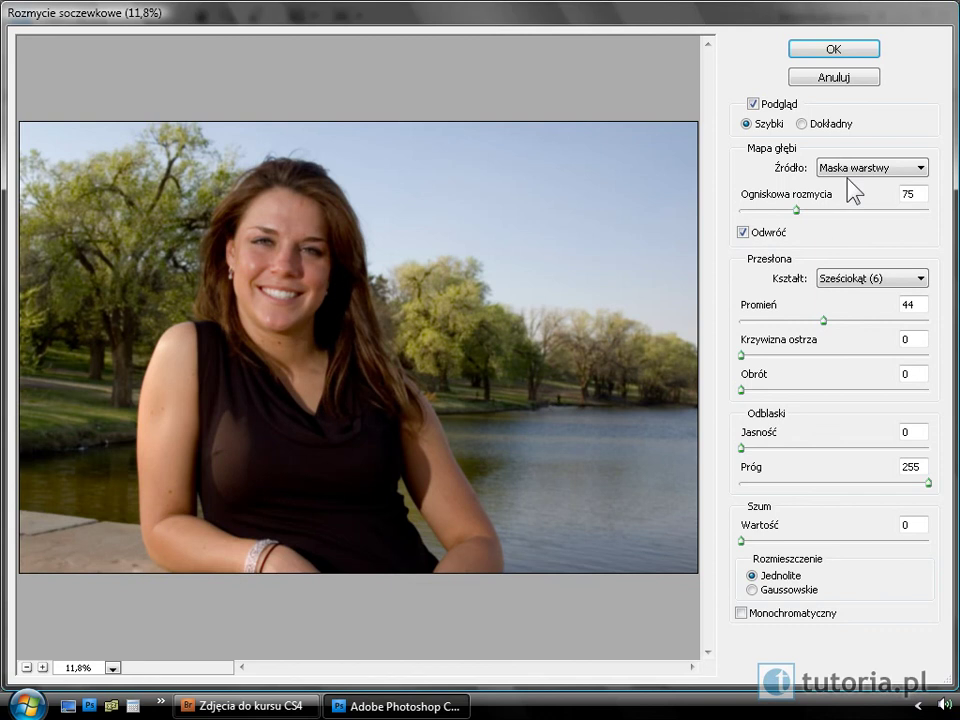
pyautogui.click(858, 170)
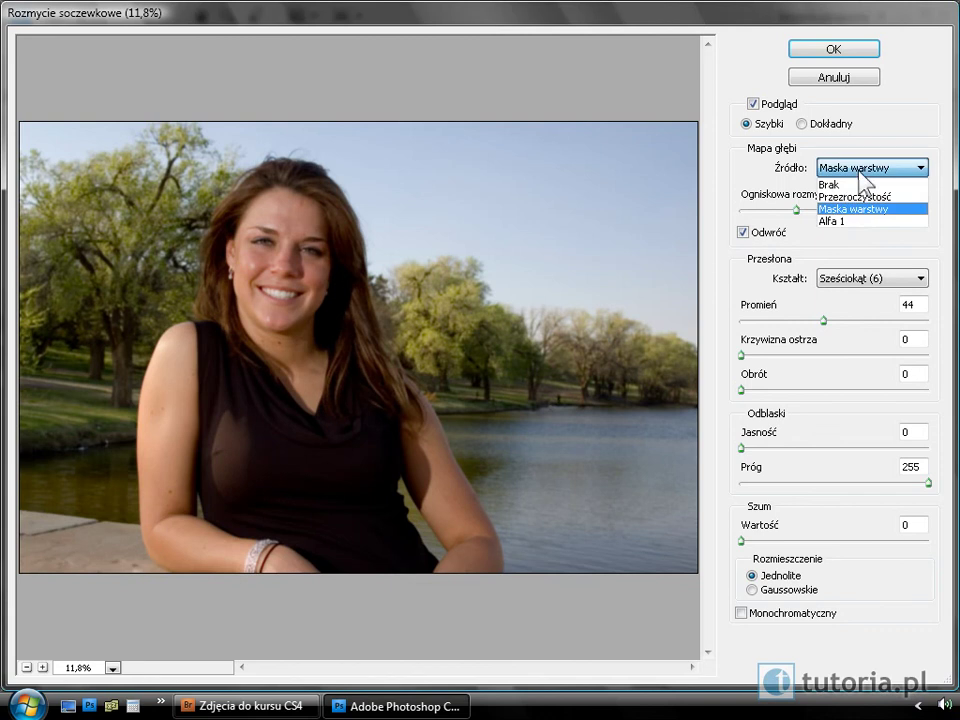
pyautogui.click(852, 222)
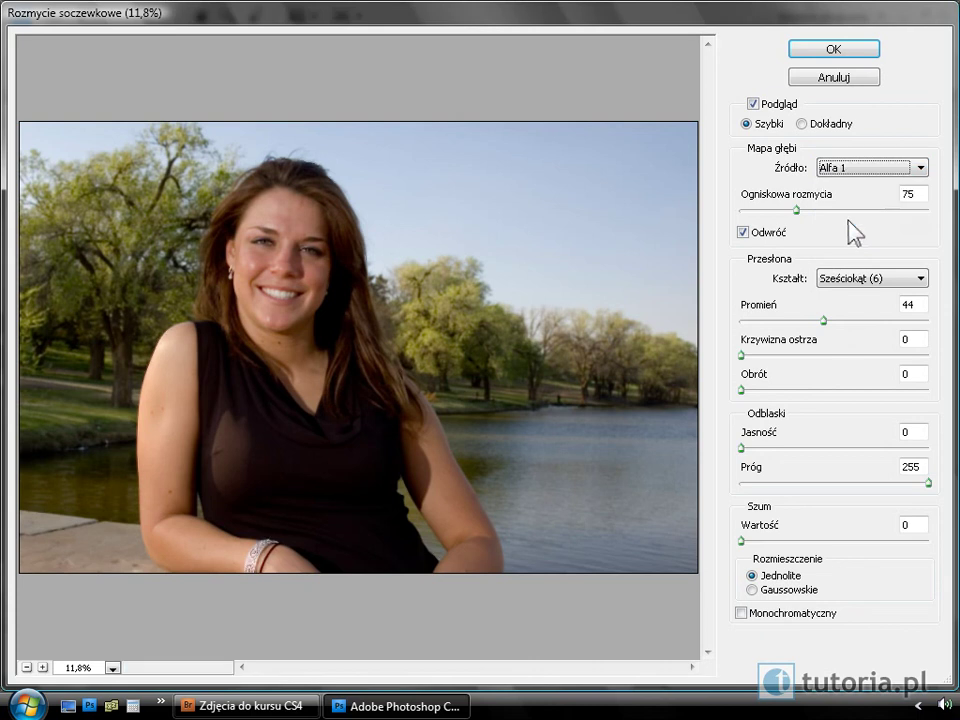
pyautogui.moveTo(823, 321); pyautogui.dragTo(831, 322)
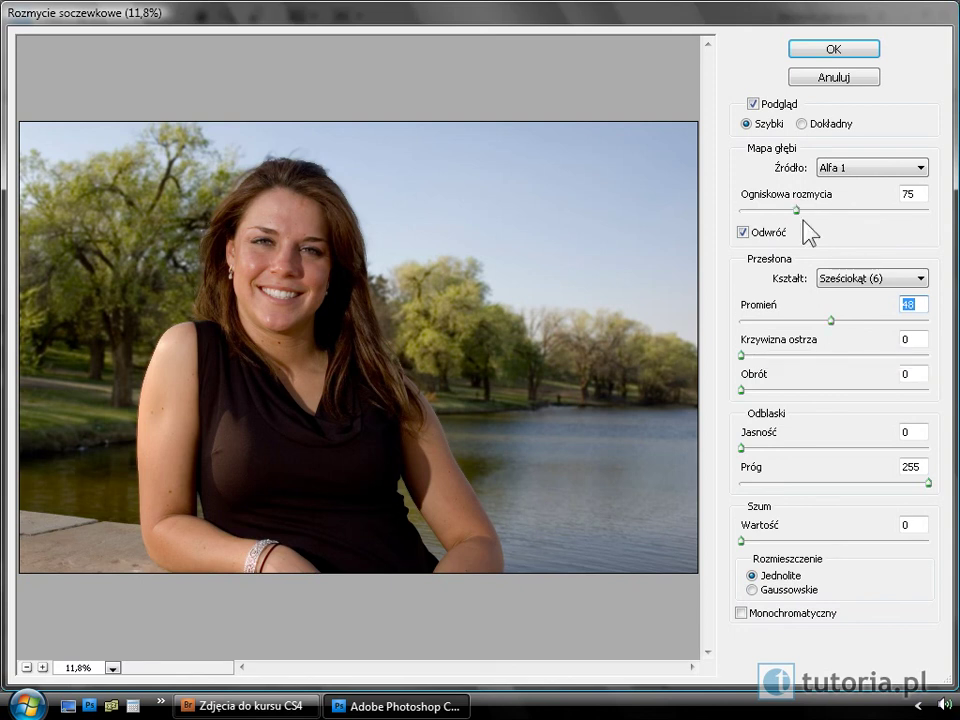
pyautogui.moveTo(797, 209); pyautogui.dragTo(737, 212)
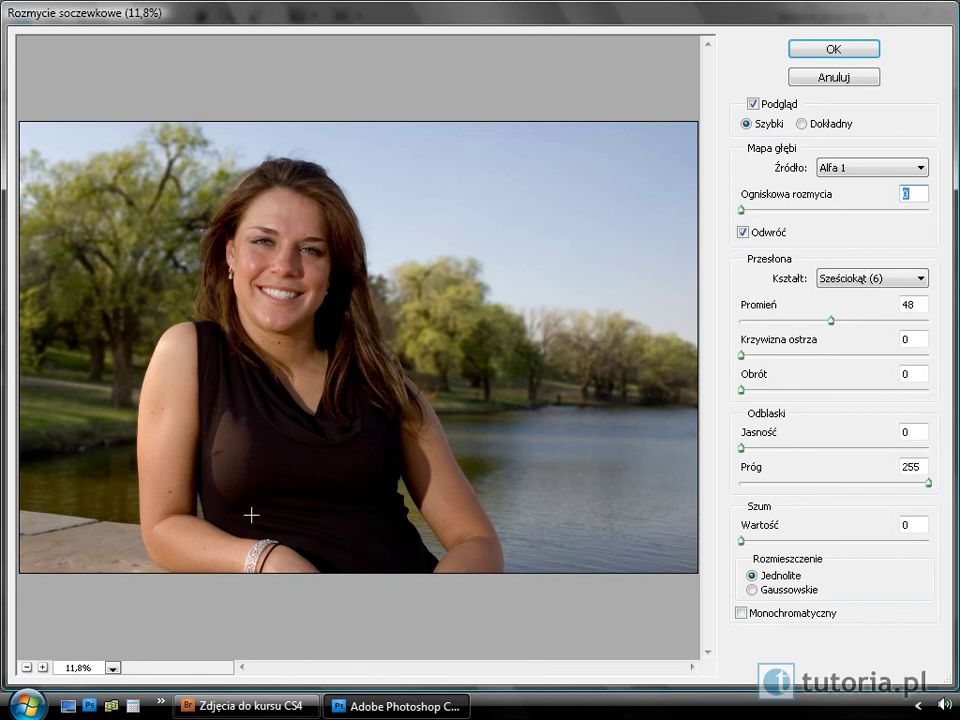
# Turn off depth-map inversion and apply the lens blur with focal distance 255 and radius 75.
pyautogui.click(742, 233)
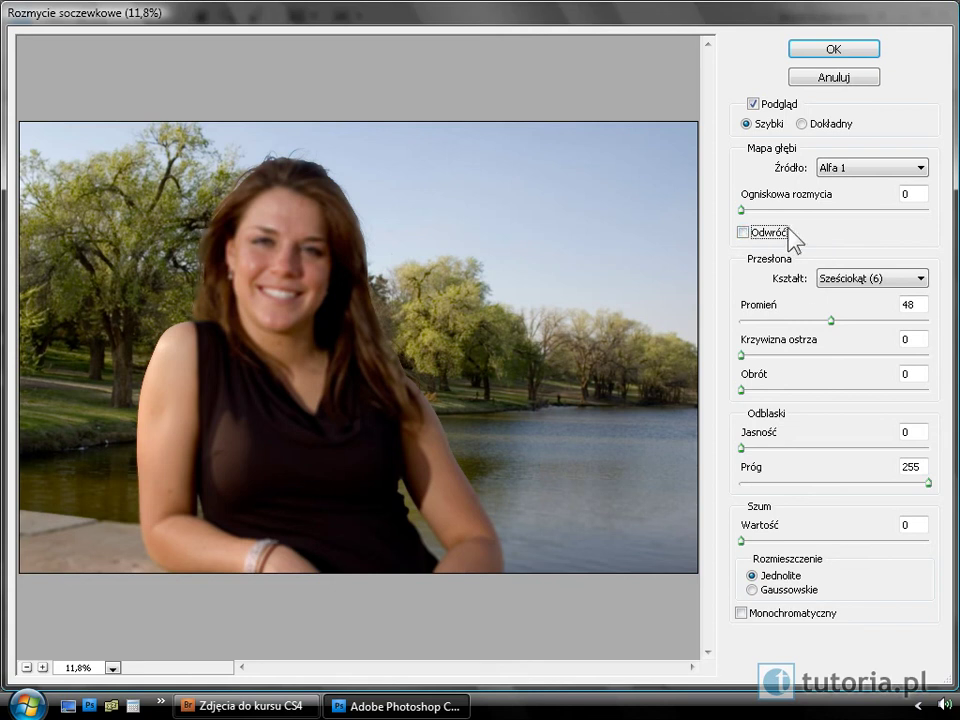
pyautogui.moveTo(741, 211); pyautogui.dragTo(954, 209)
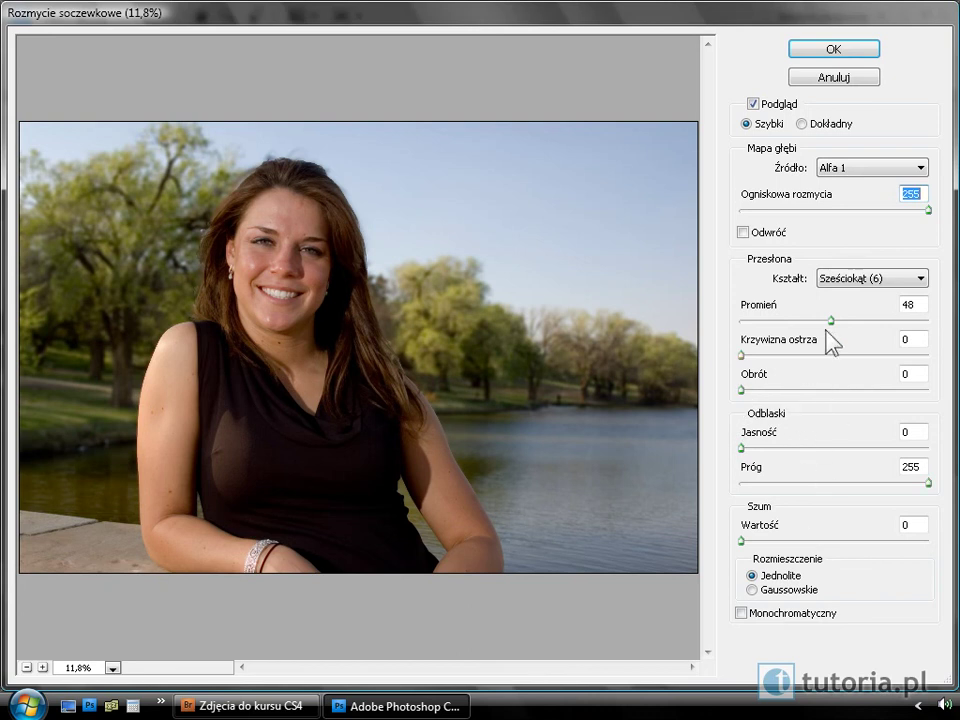
pyautogui.moveTo(832, 320); pyautogui.dragTo(882, 320)
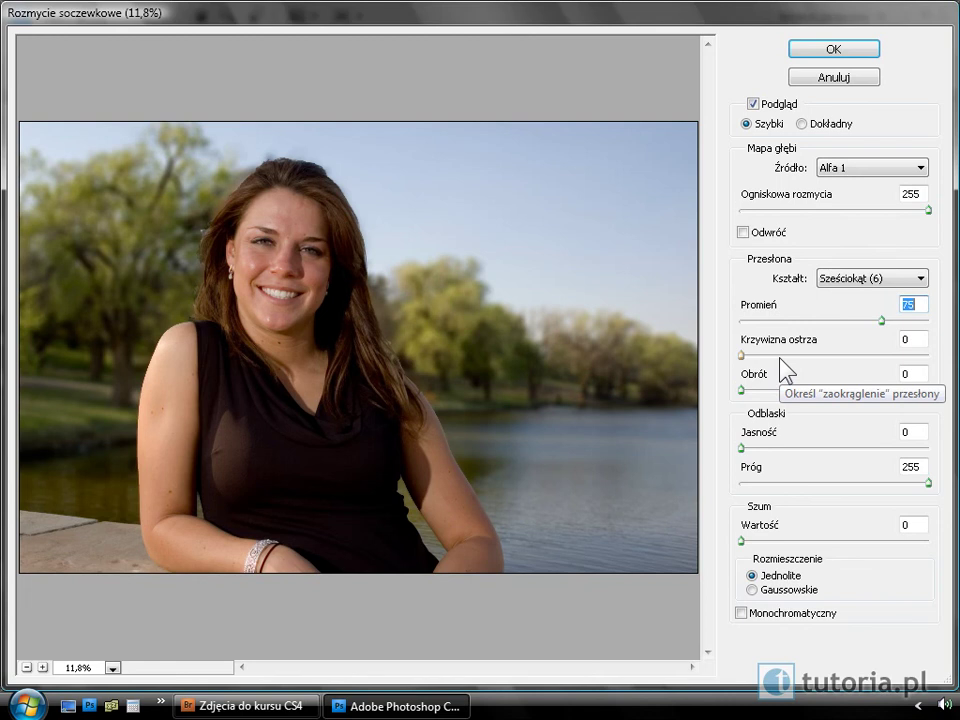
pyautogui.click(832, 55)
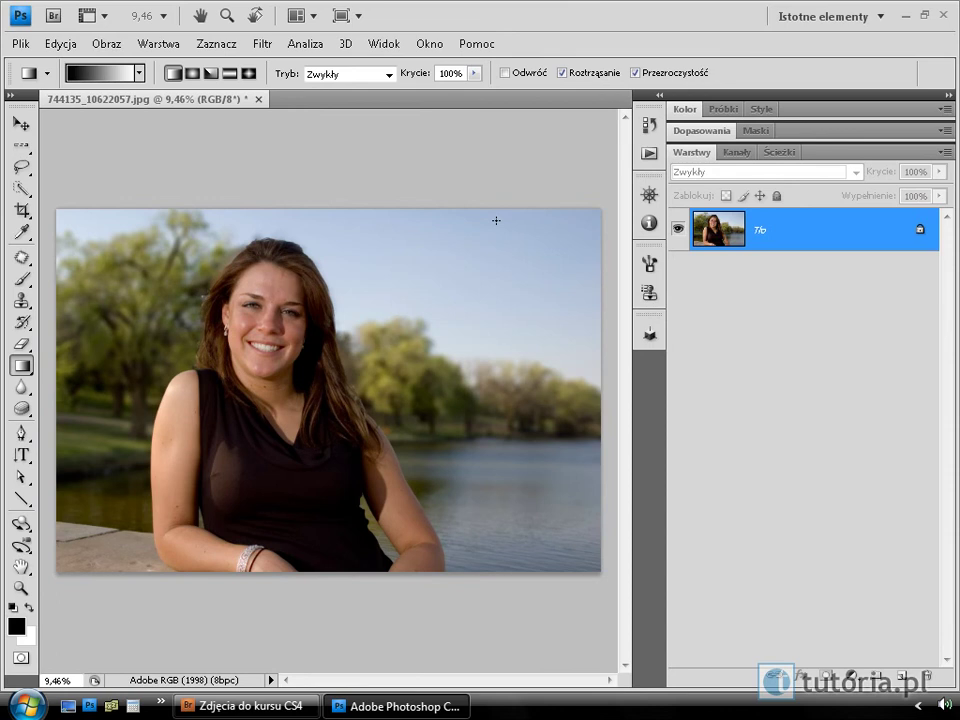
# Show the lens-blurred portrait in full-screen mode on black, fitted to fill the screen.
pyautogui.press('f')
pyautogui.press('f')
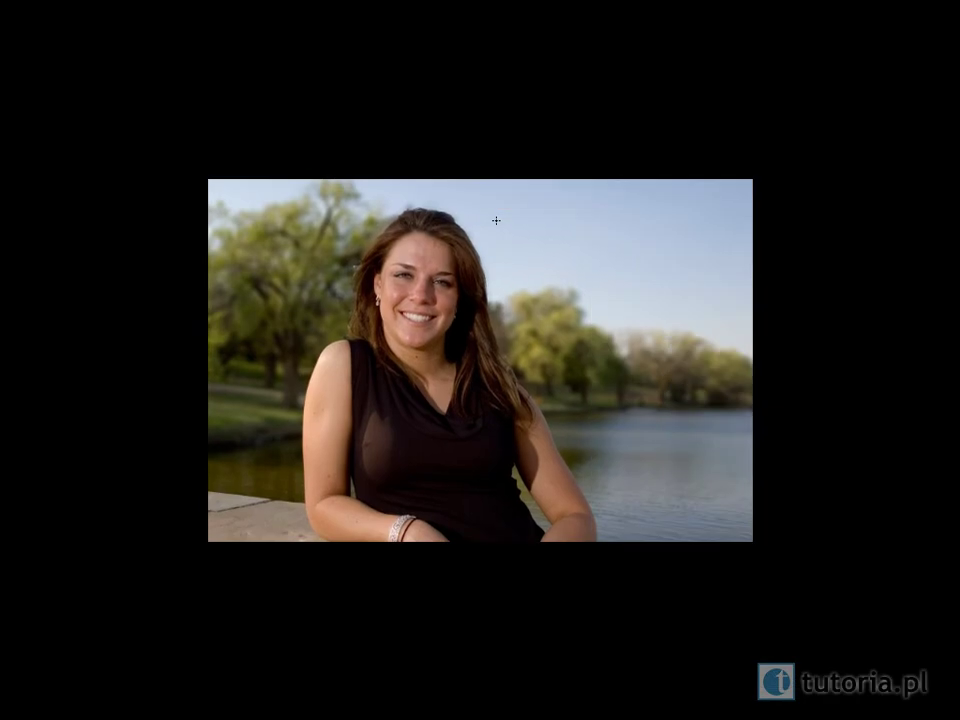
pyautogui.hotkey('ctrl', '0')
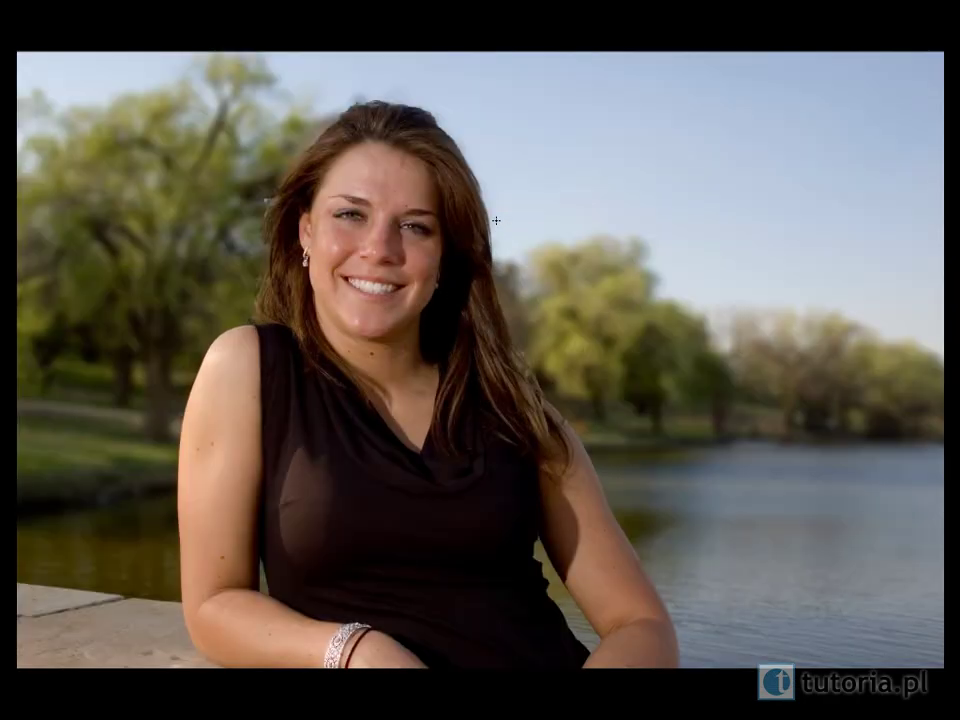